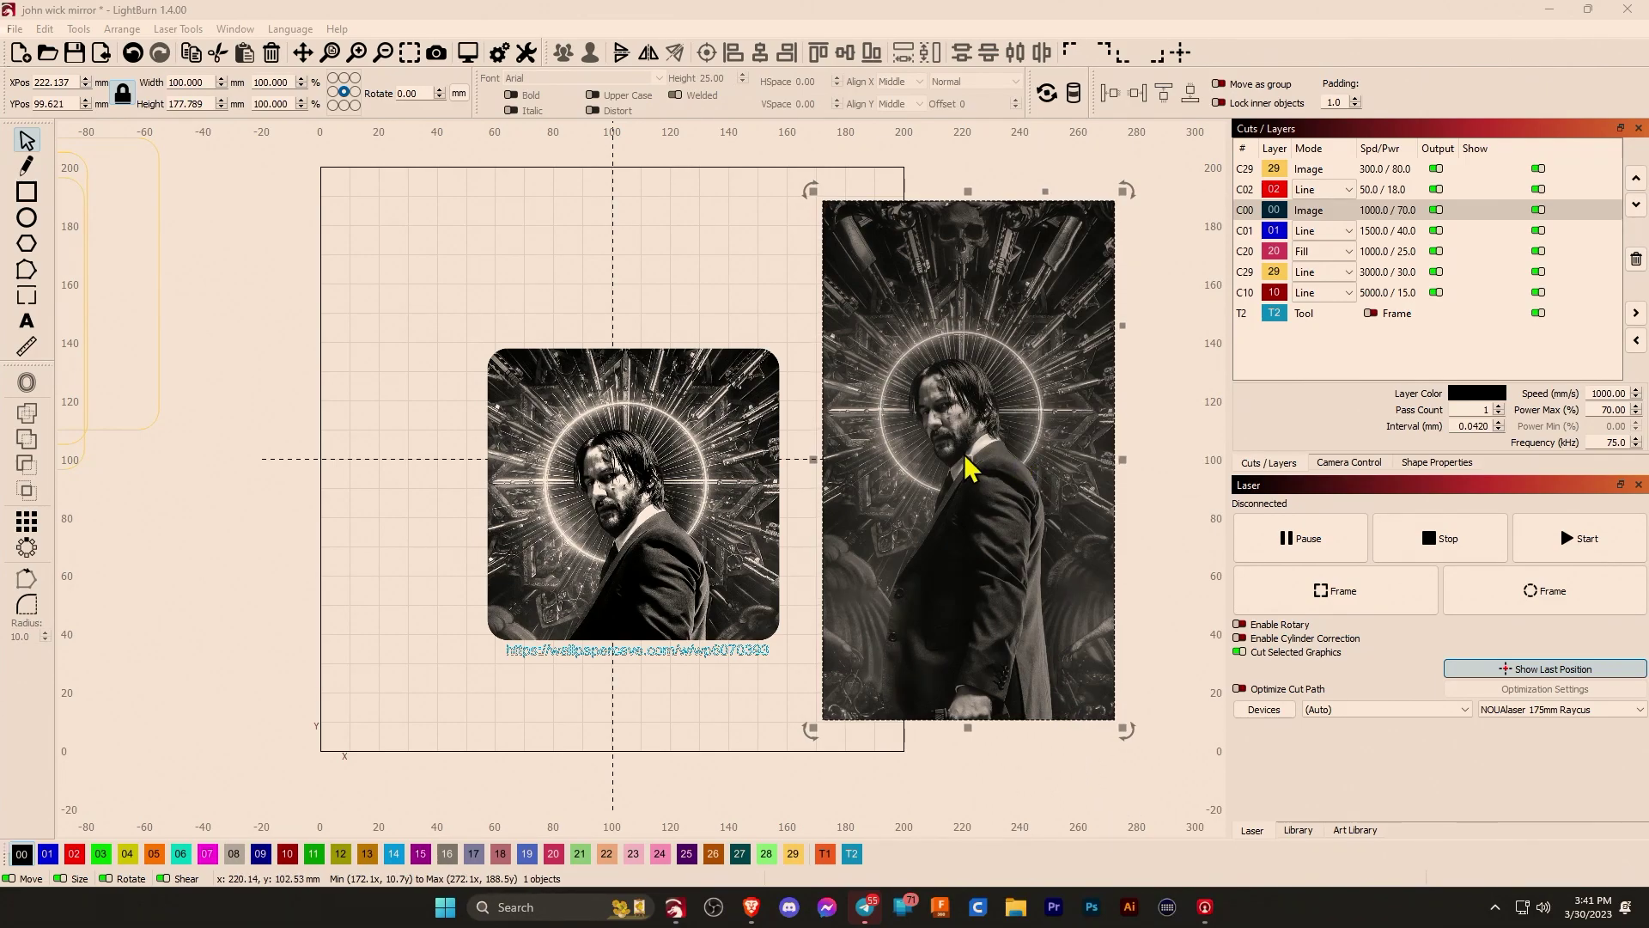
click(647, 52)
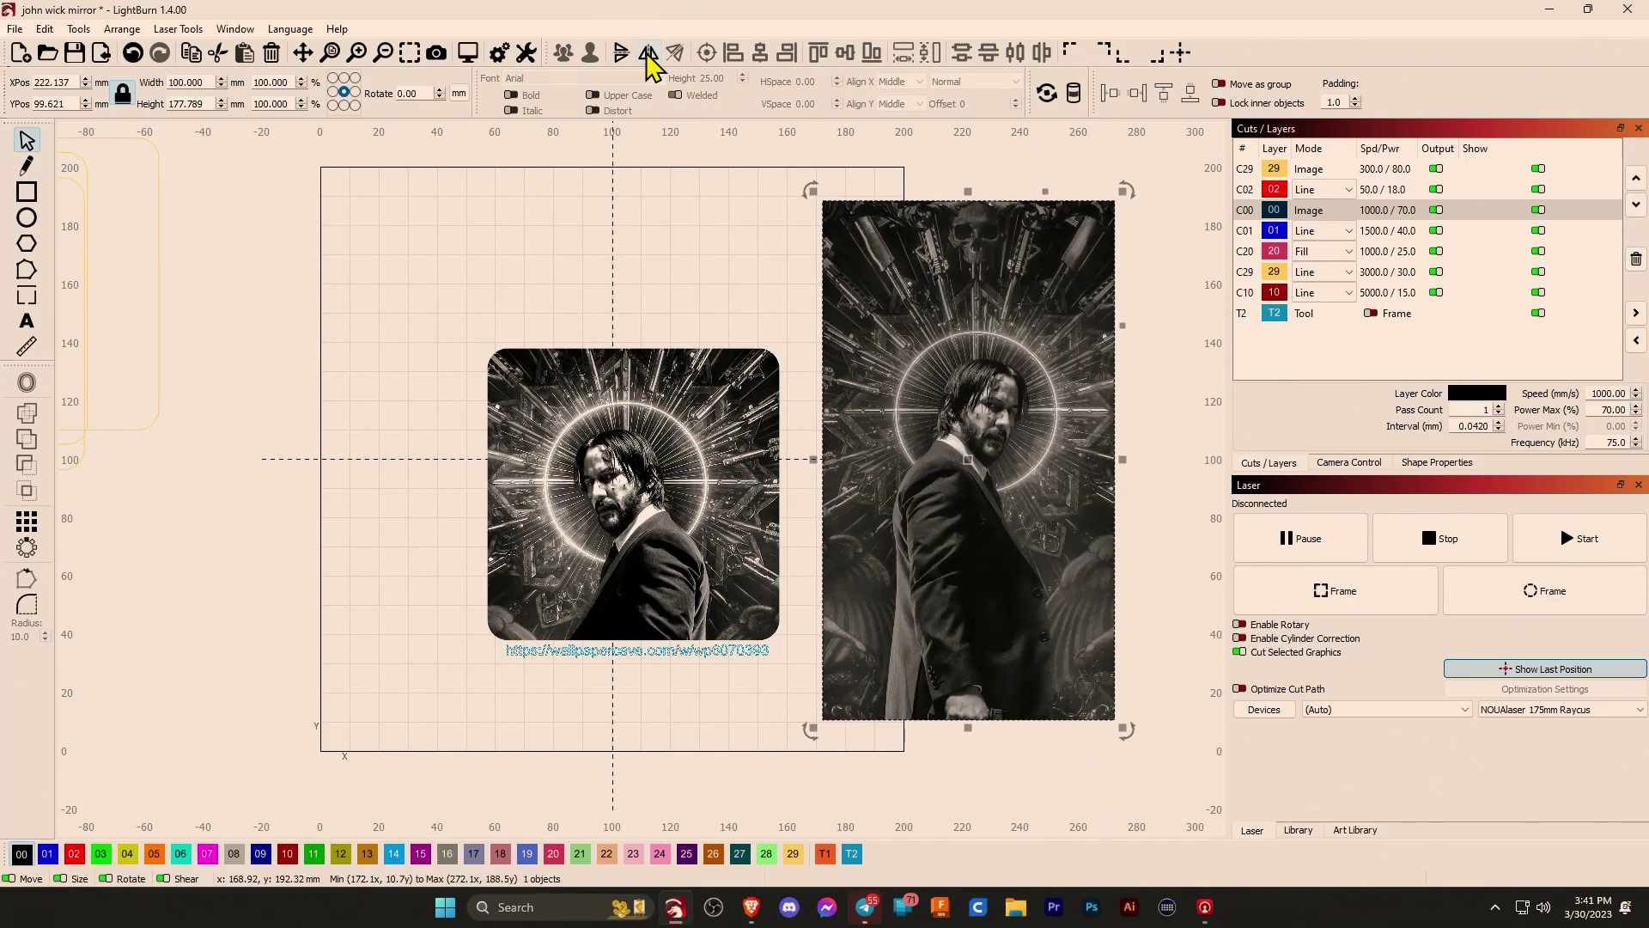
click(648, 52)
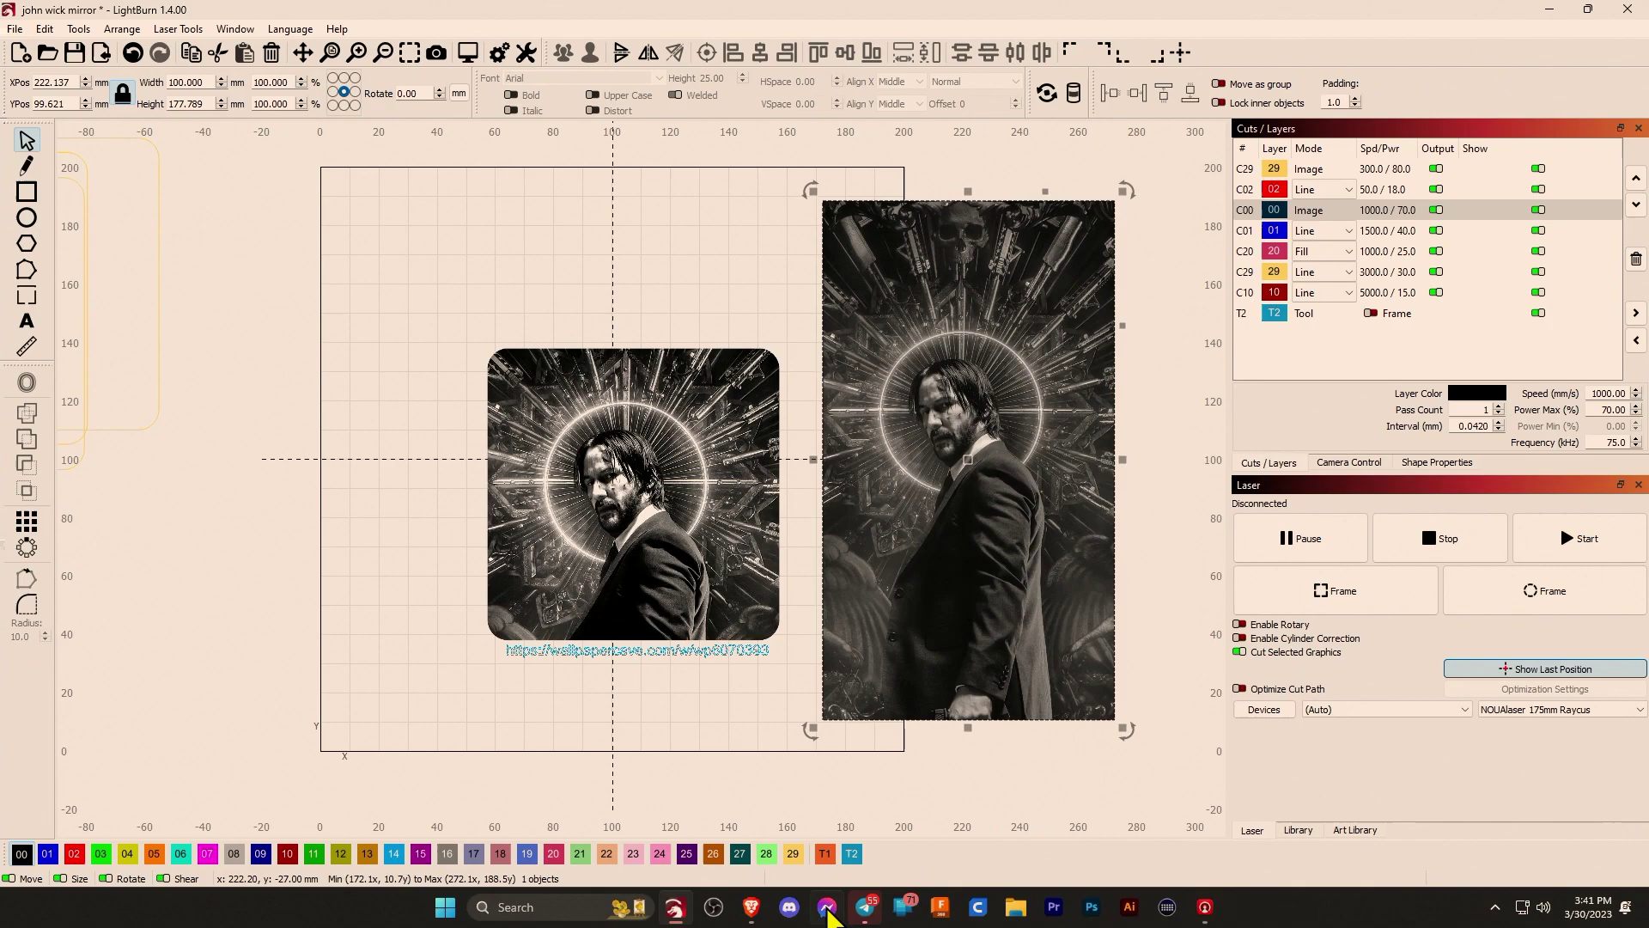
Look over the original colour wallpaper page in Brave, then minimize Brave to return to LightBurn.
mouse_move(754, 915)
click(839, 762)
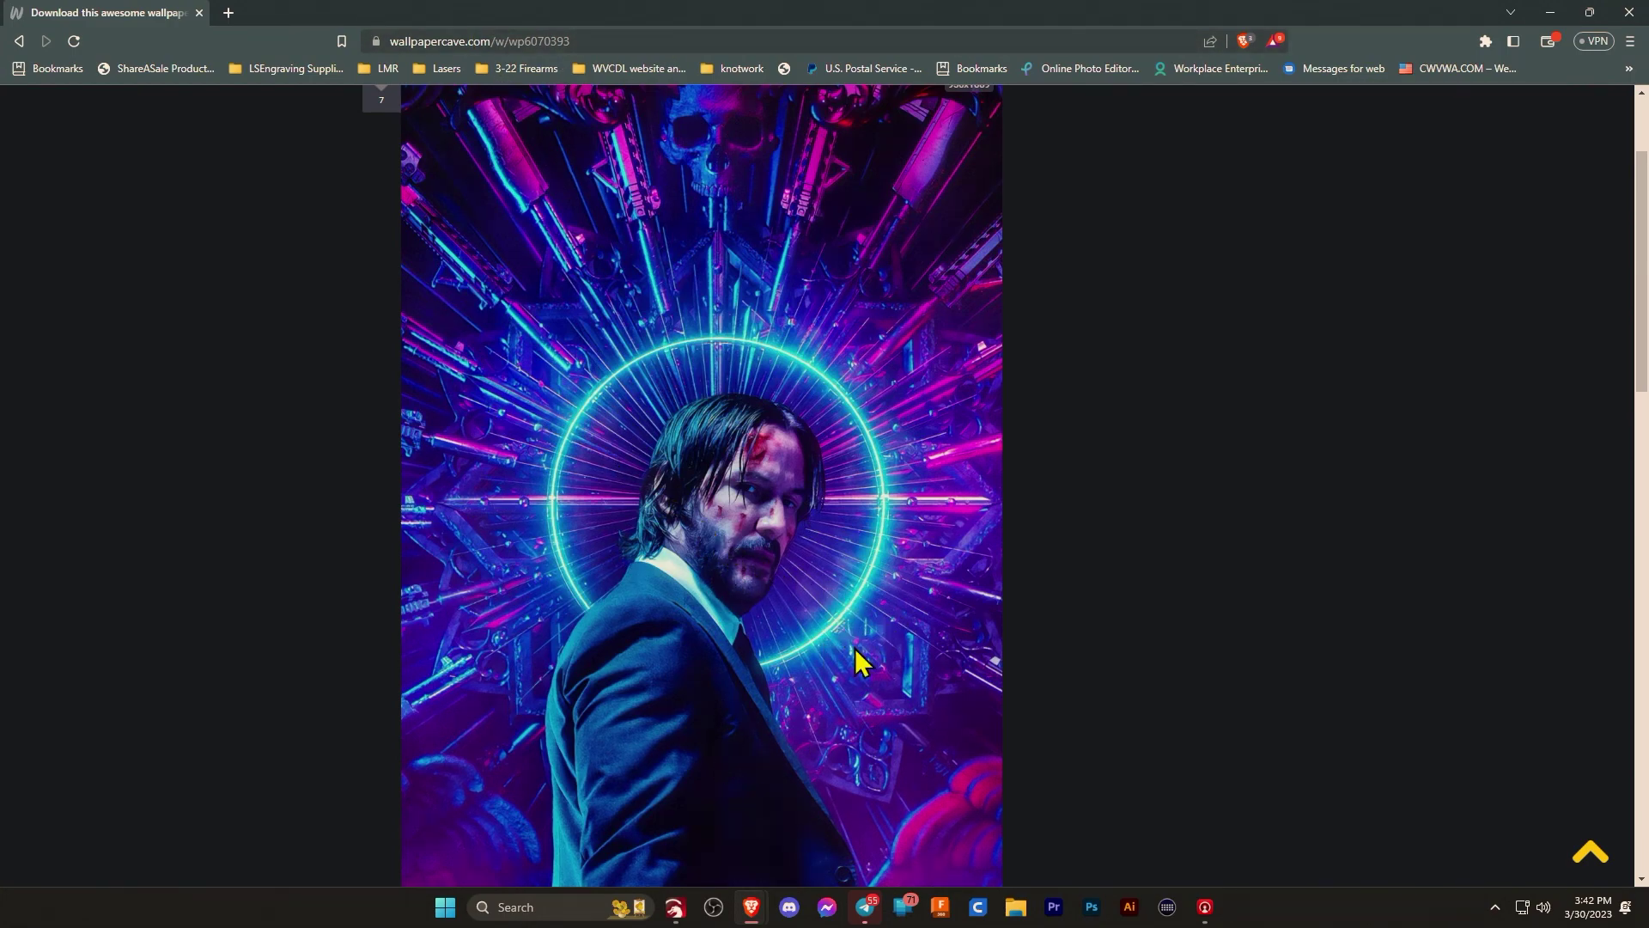
click(1550, 12)
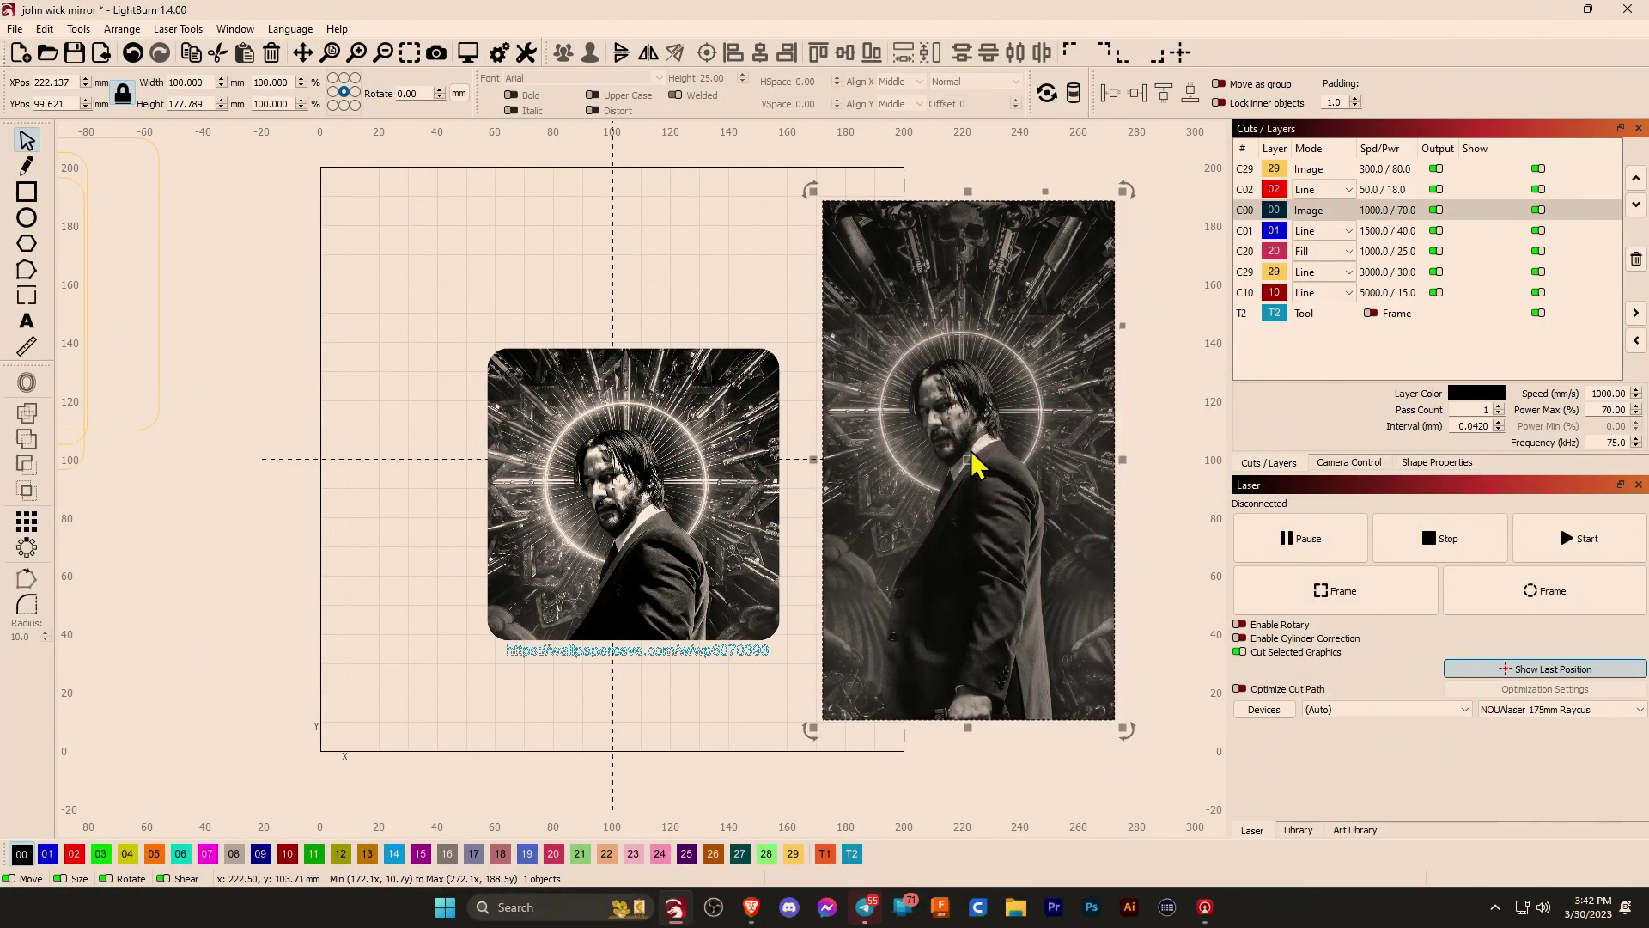
Move the tall John Wick image to X 220.960, Y 91.967 mm, then select the URL text.
drag(975, 461, 940, 473)
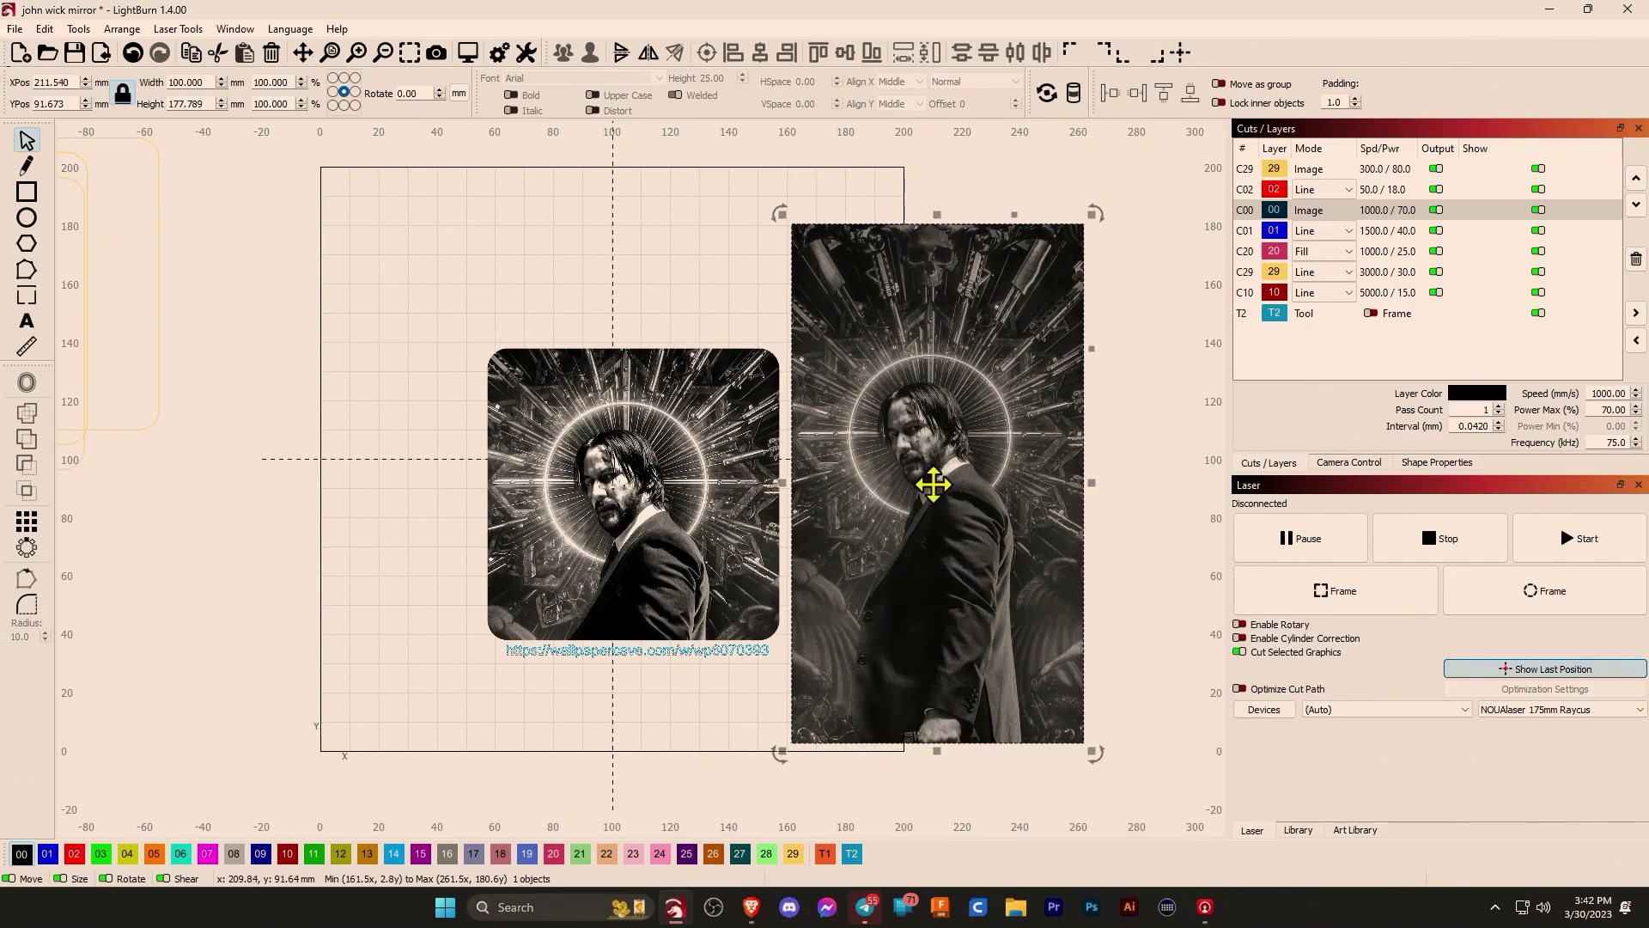
drag(933, 485, 961, 486)
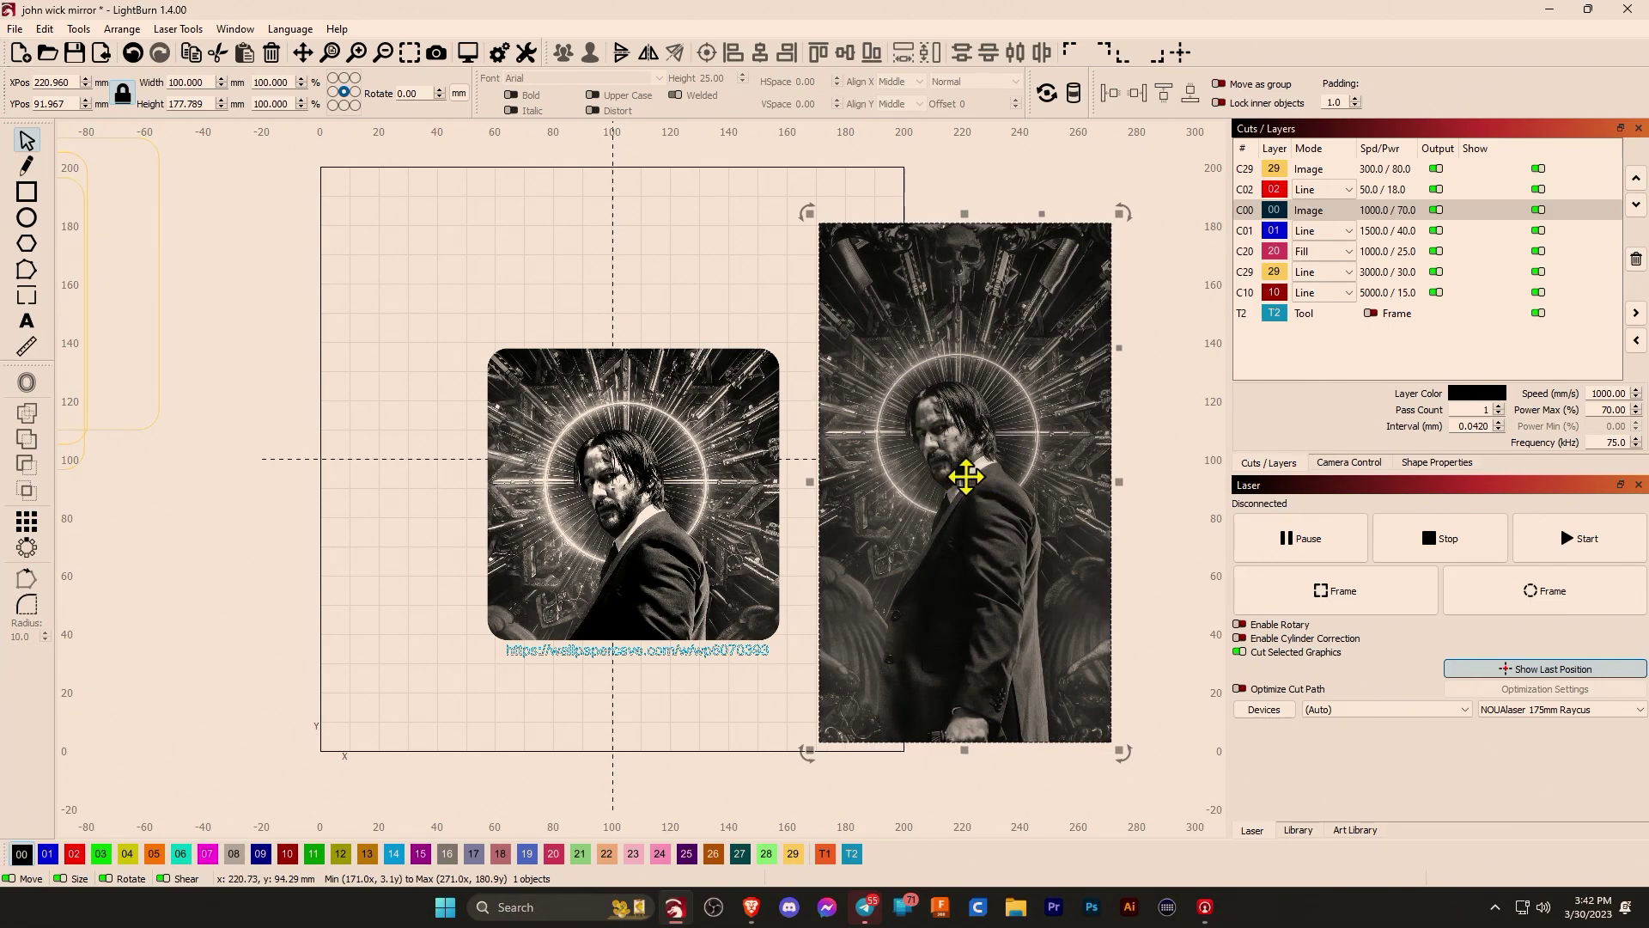
click(669, 653)
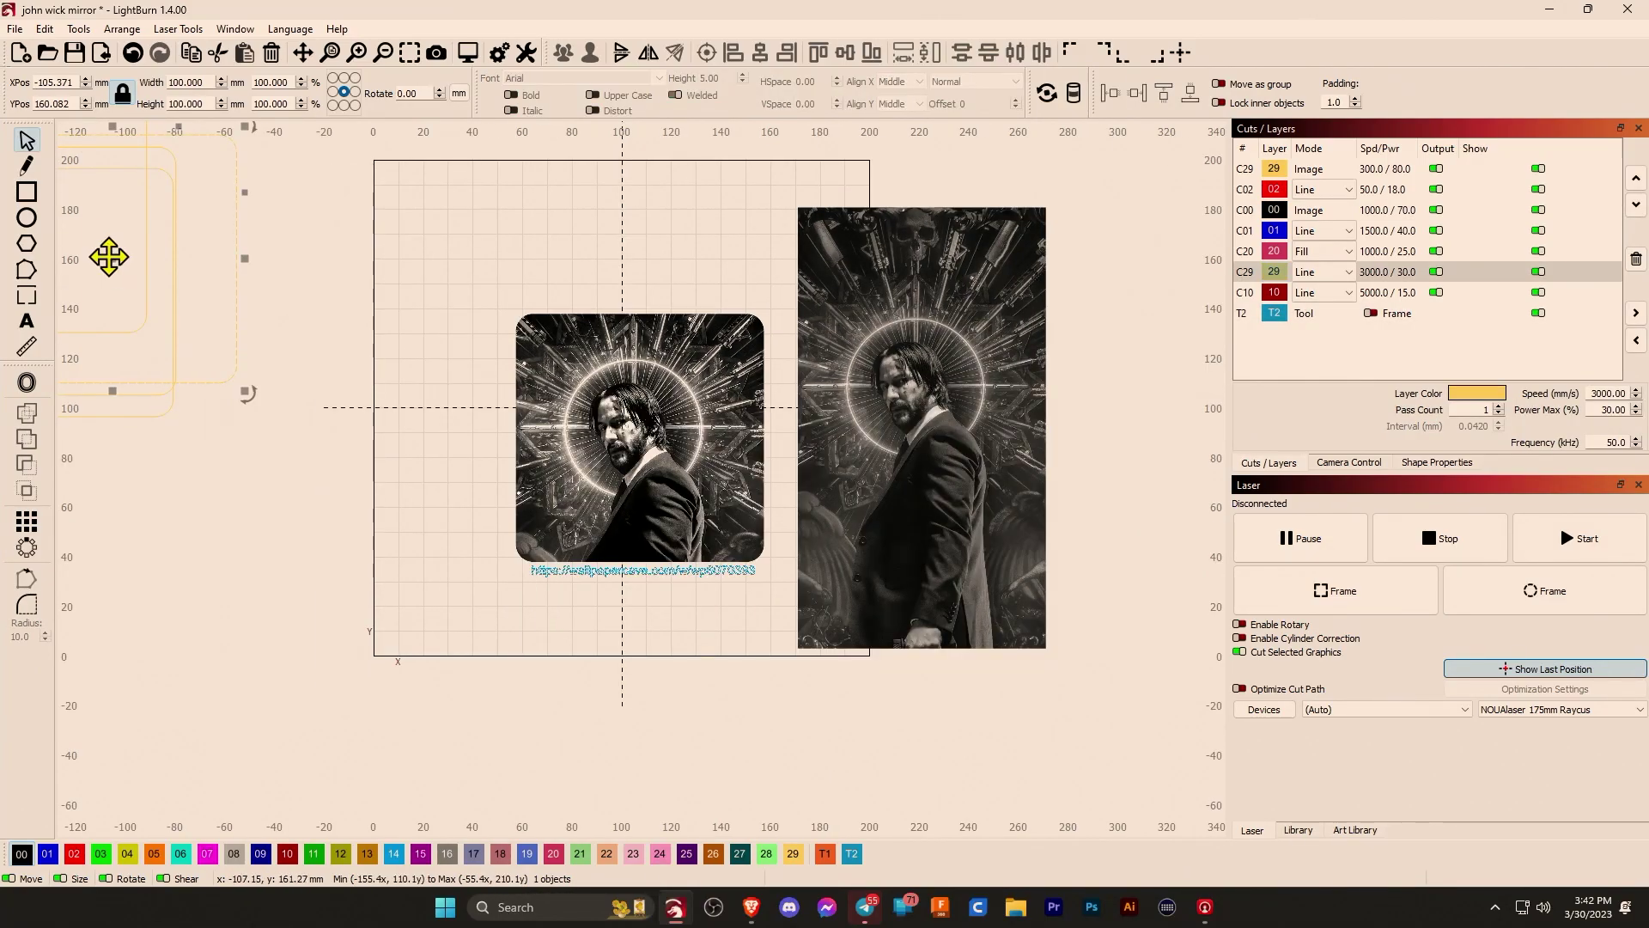
Drag the layer-29 rounded-square frame over the middle of the tall image.
drag(861, 398, 919, 424)
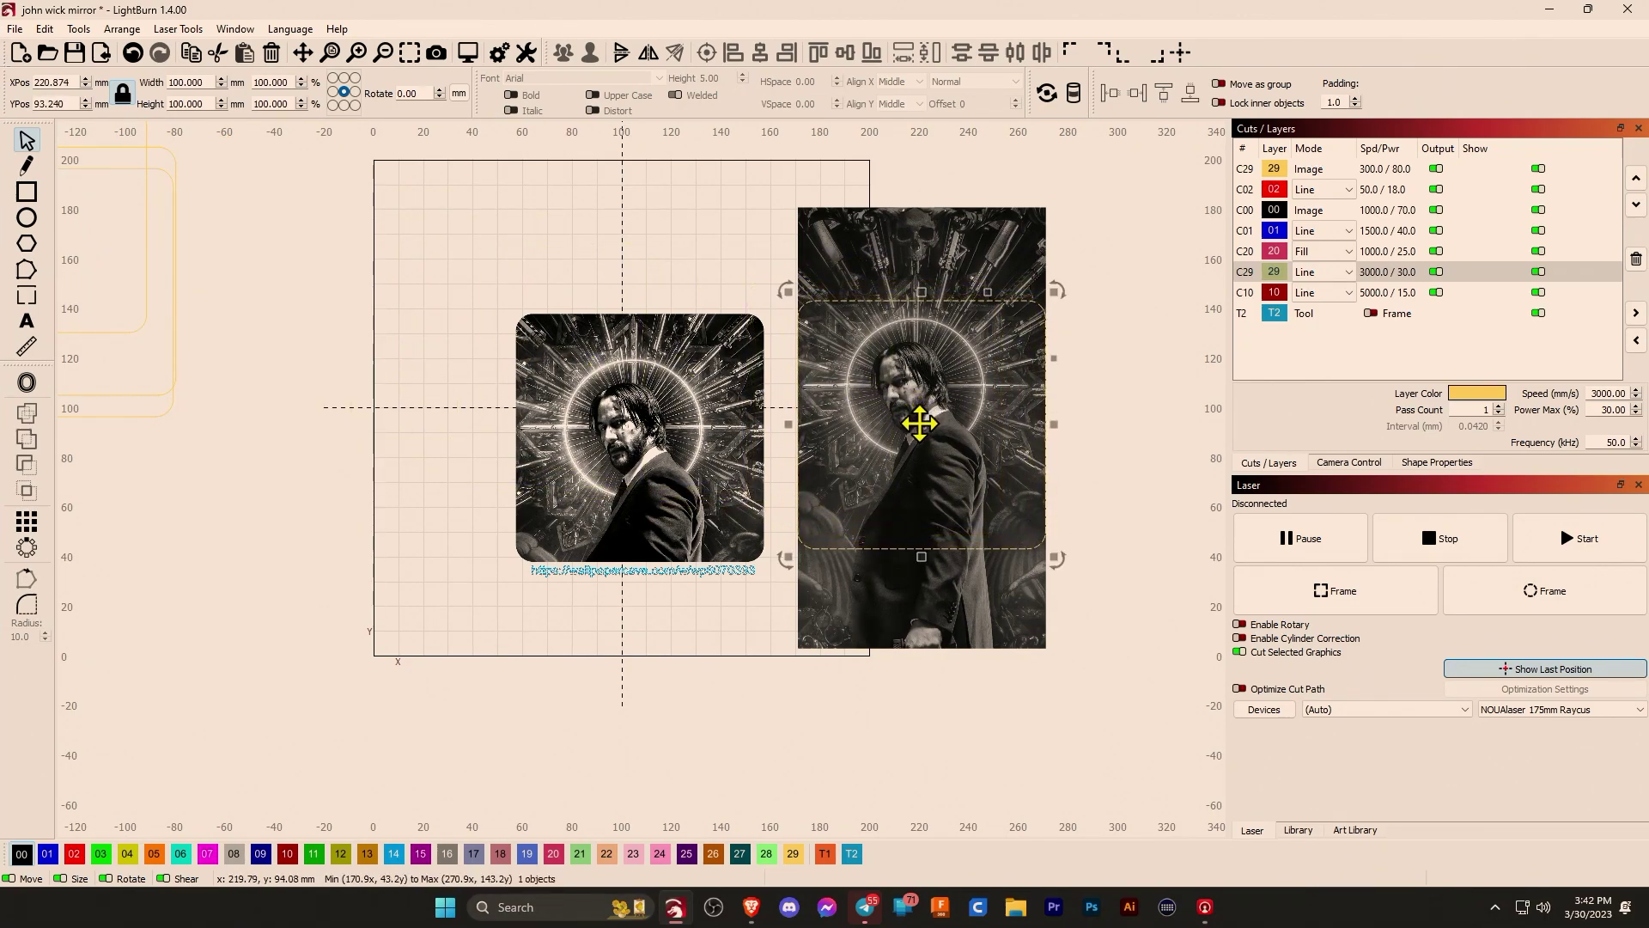
scroll(1016, 433, up, 2)
scroll(1095, 435, up, 2)
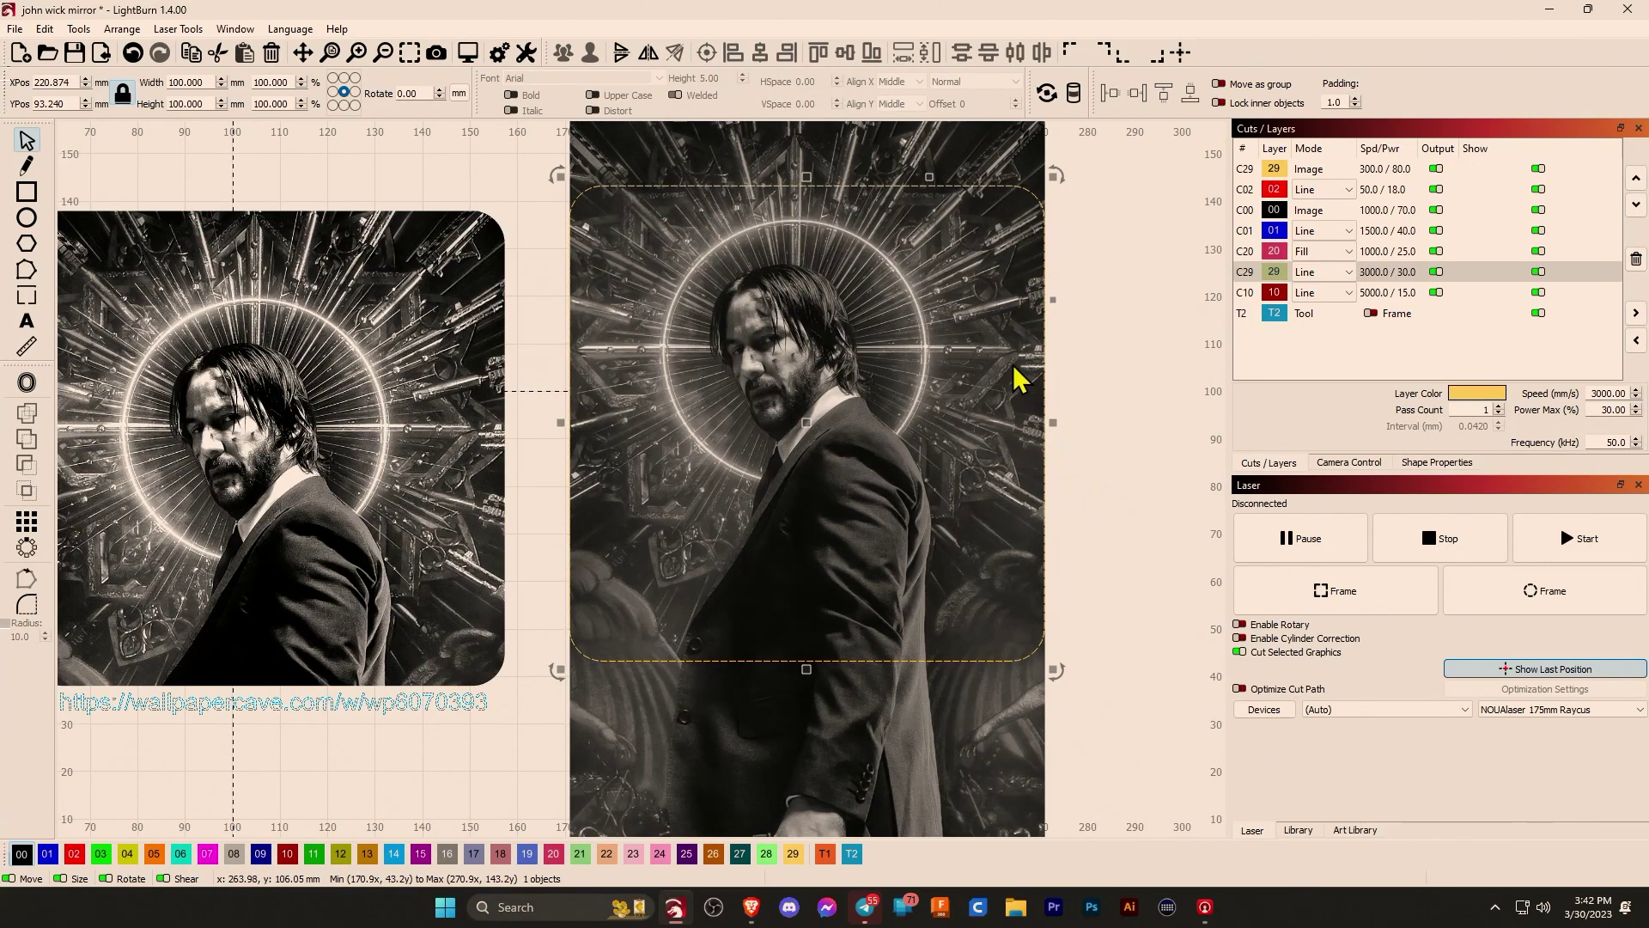
Select the tall image together with the rounded frame using a crossing selection.
click(1104, 470)
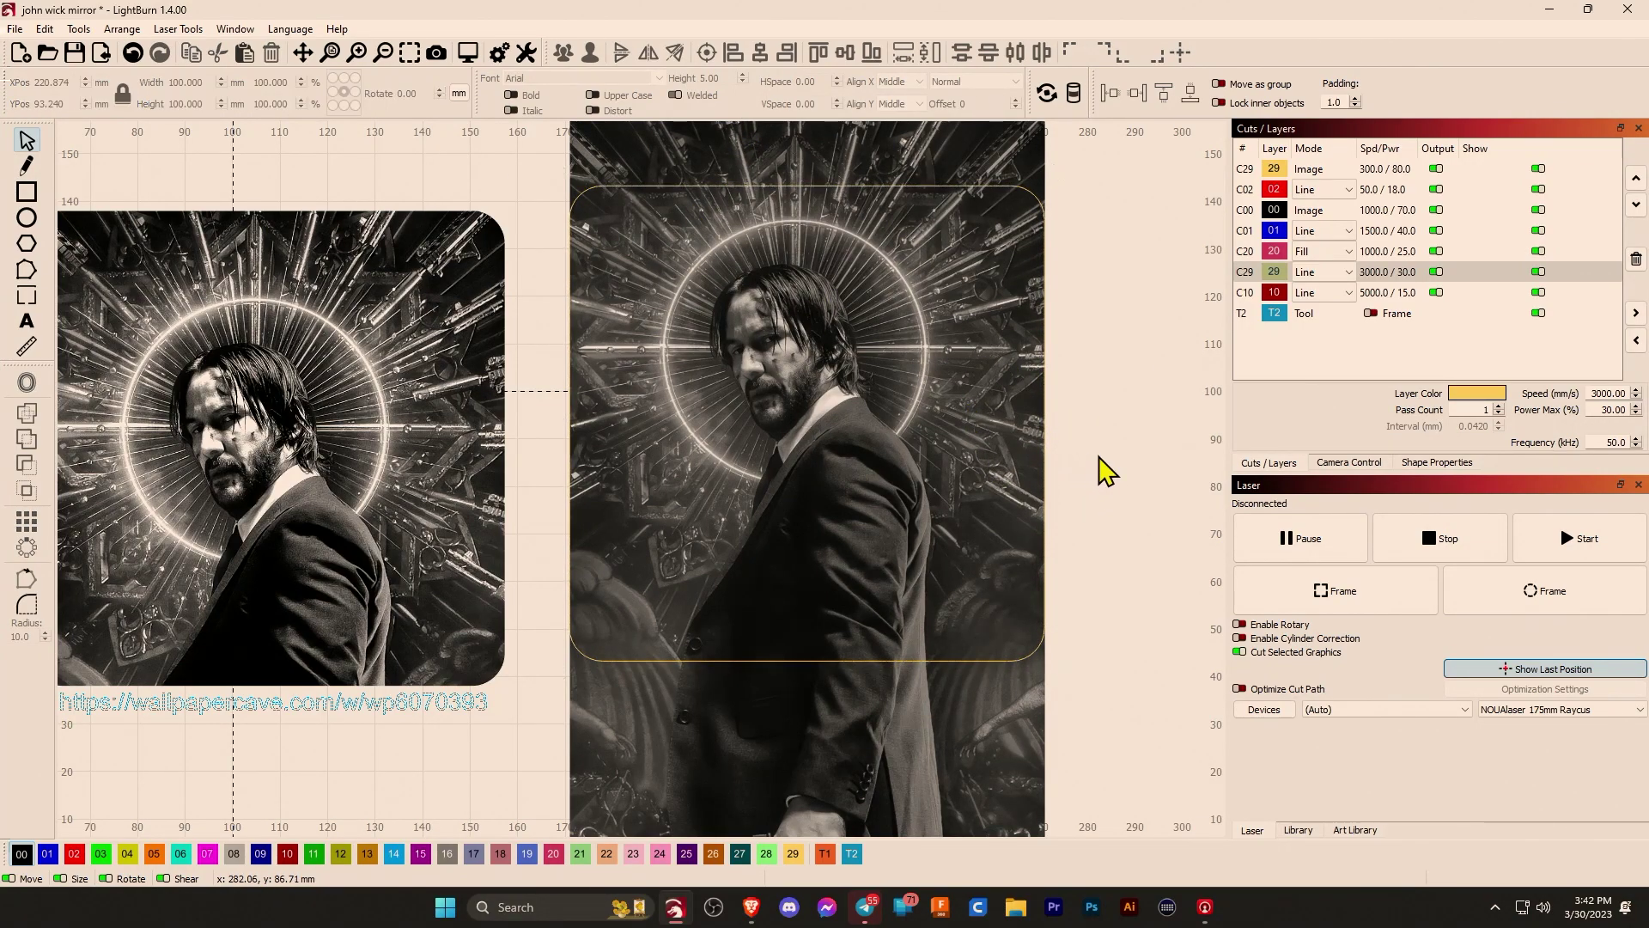
scroll(965, 214, down, 2)
click(833, 176)
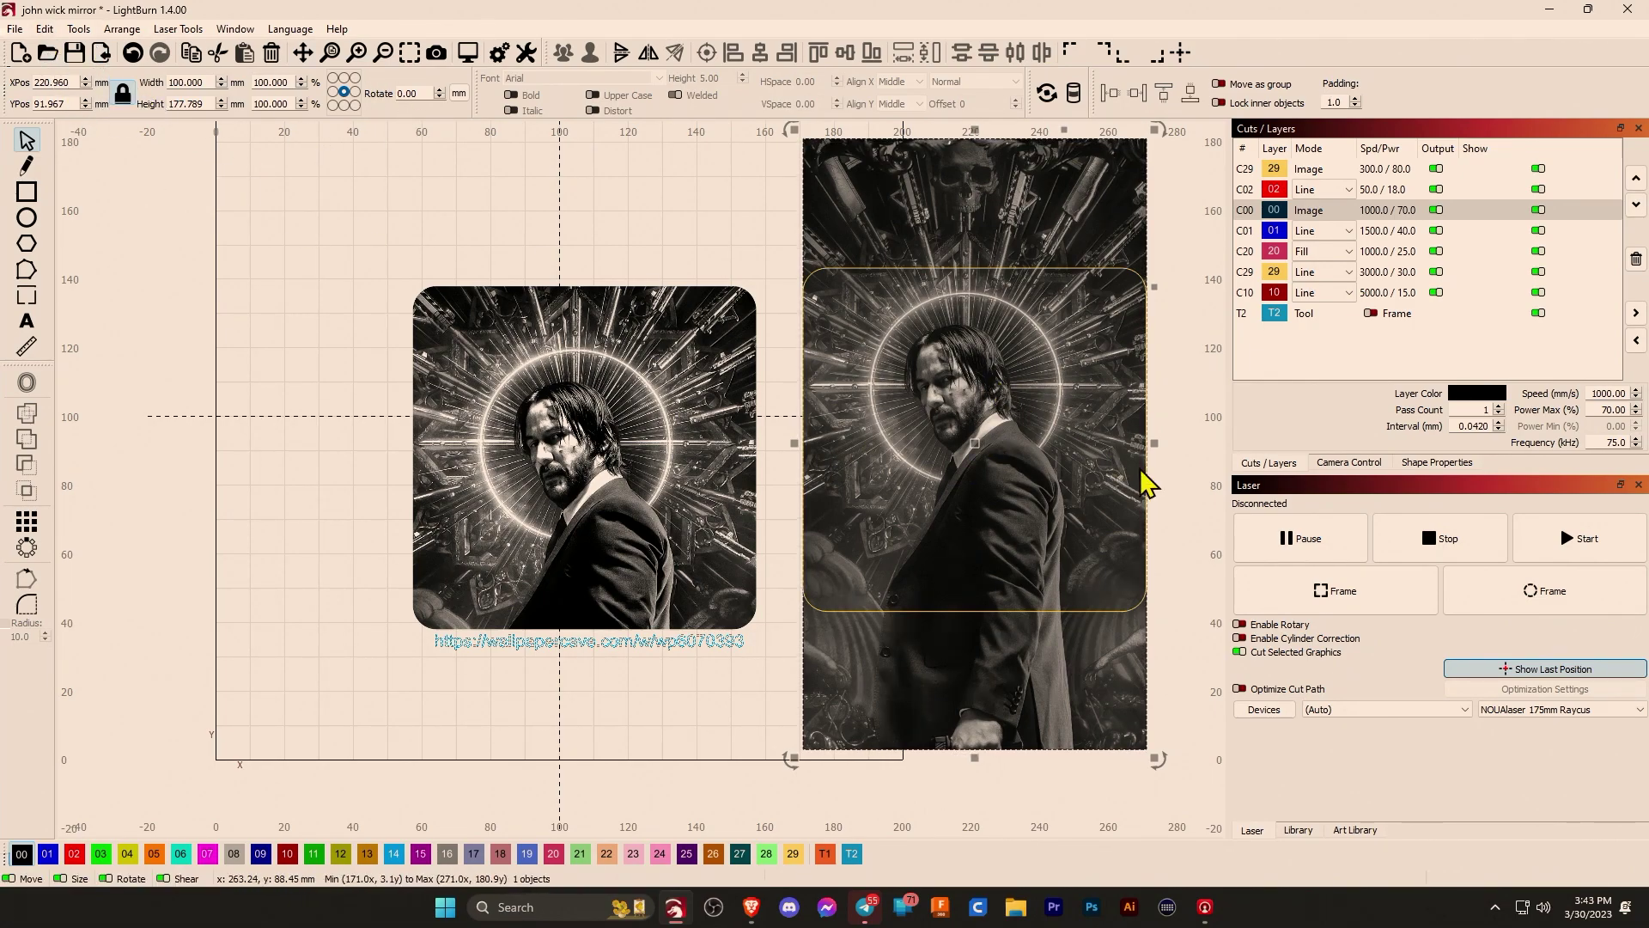
scroll(1149, 481, up, 3)
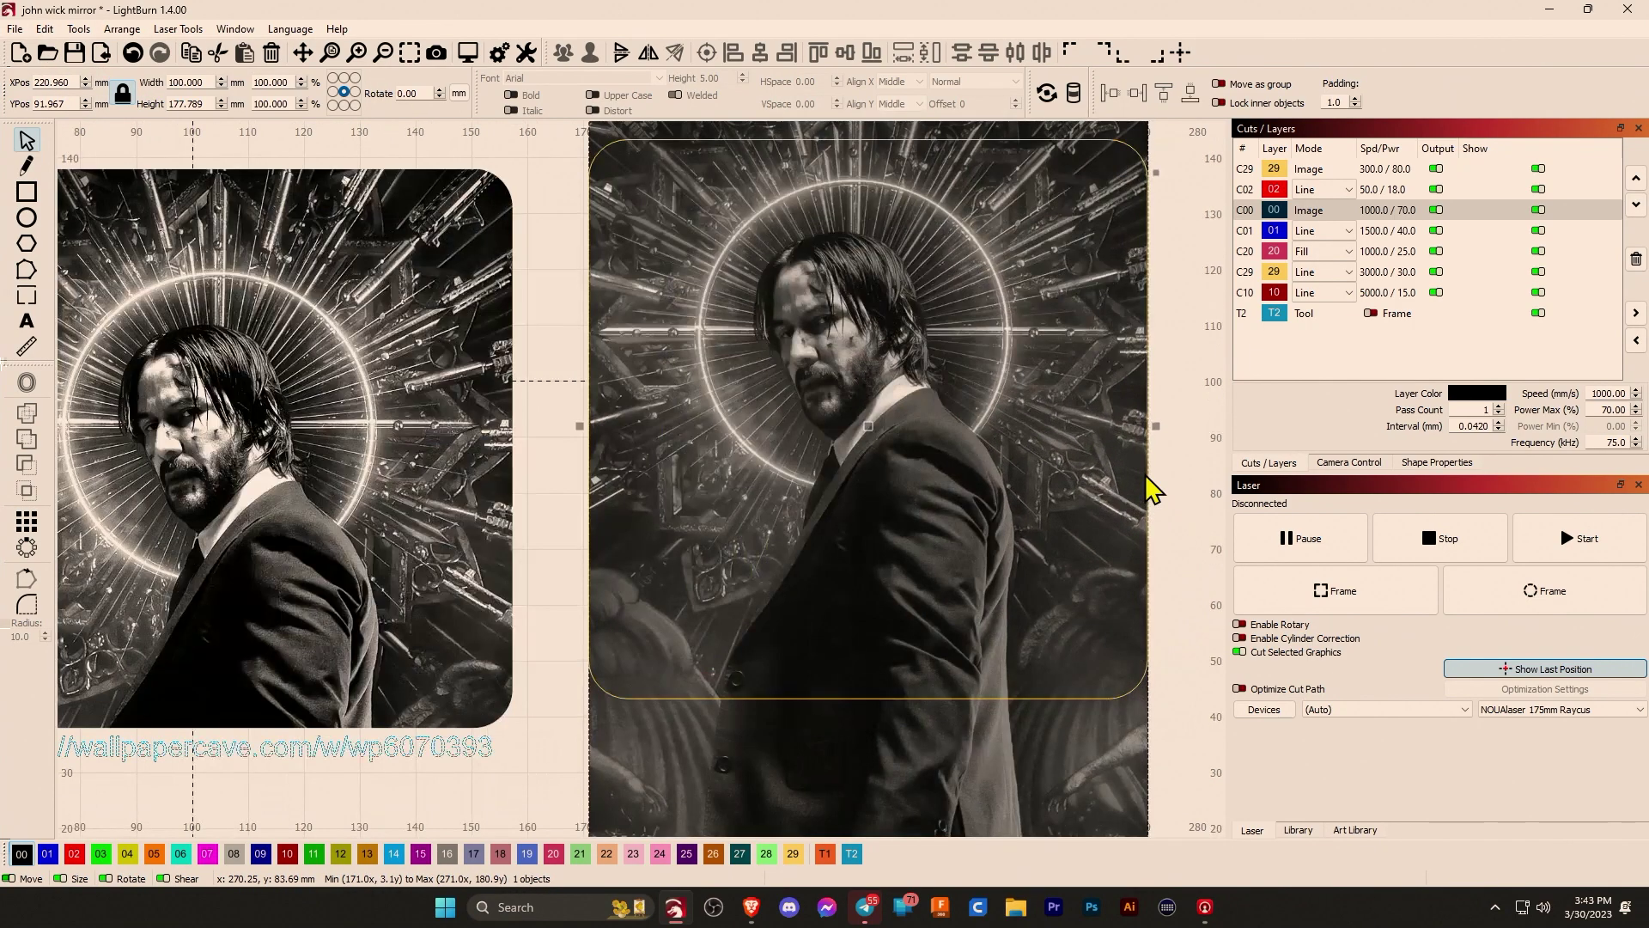
scroll(1140, 678, down, 2)
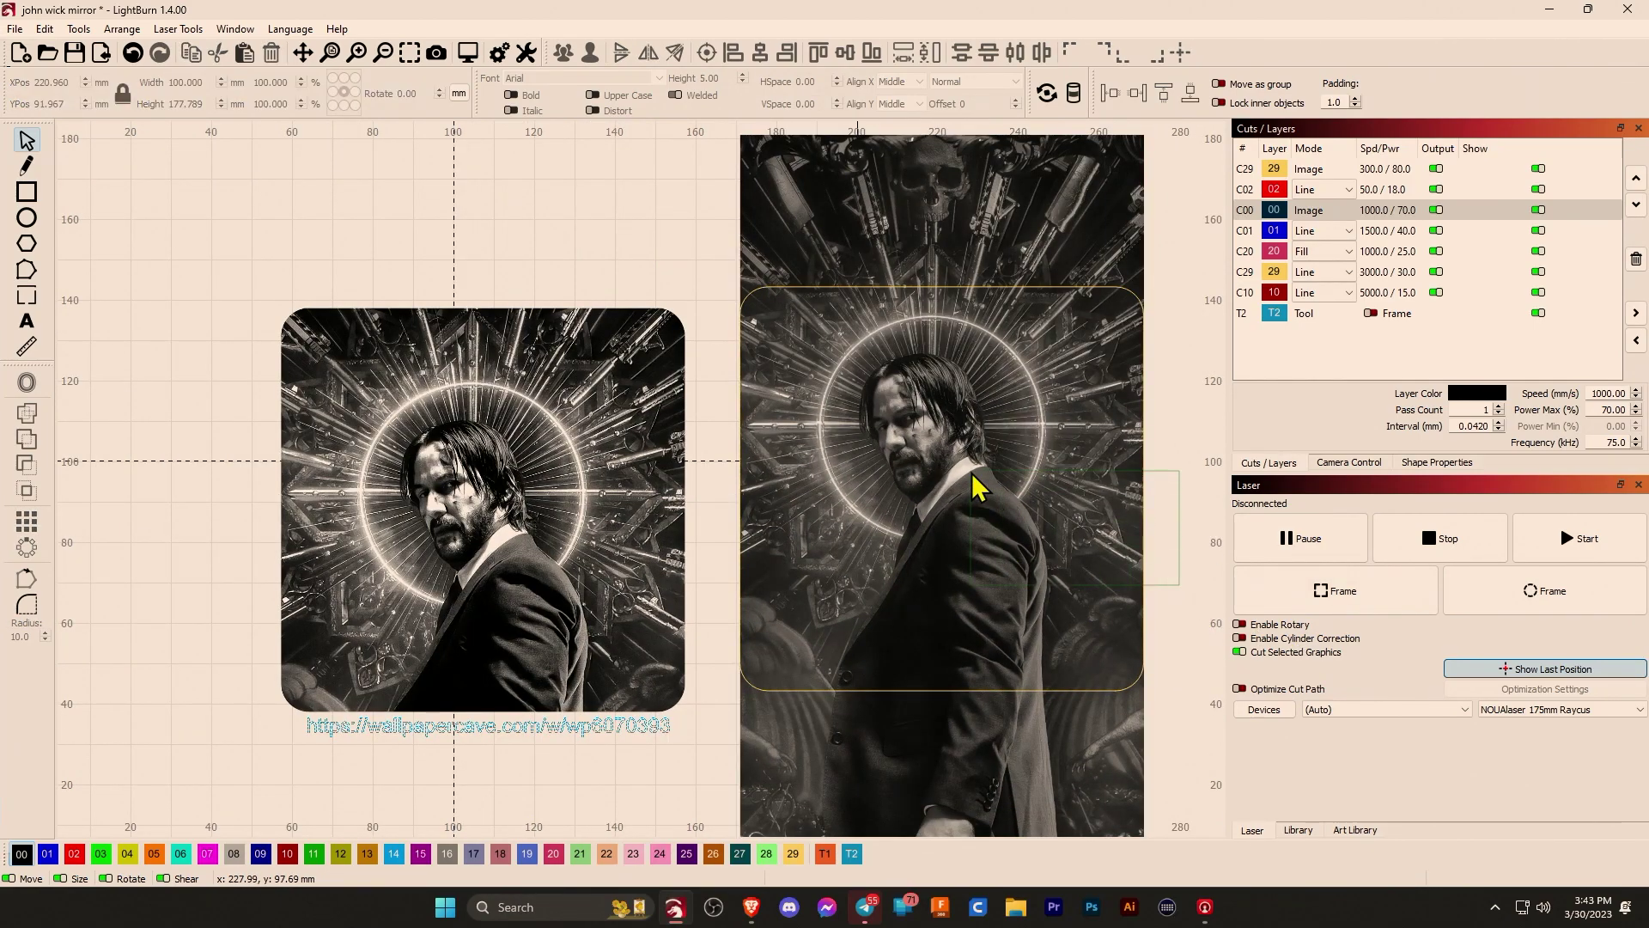
drag(974, 474, 972, 471)
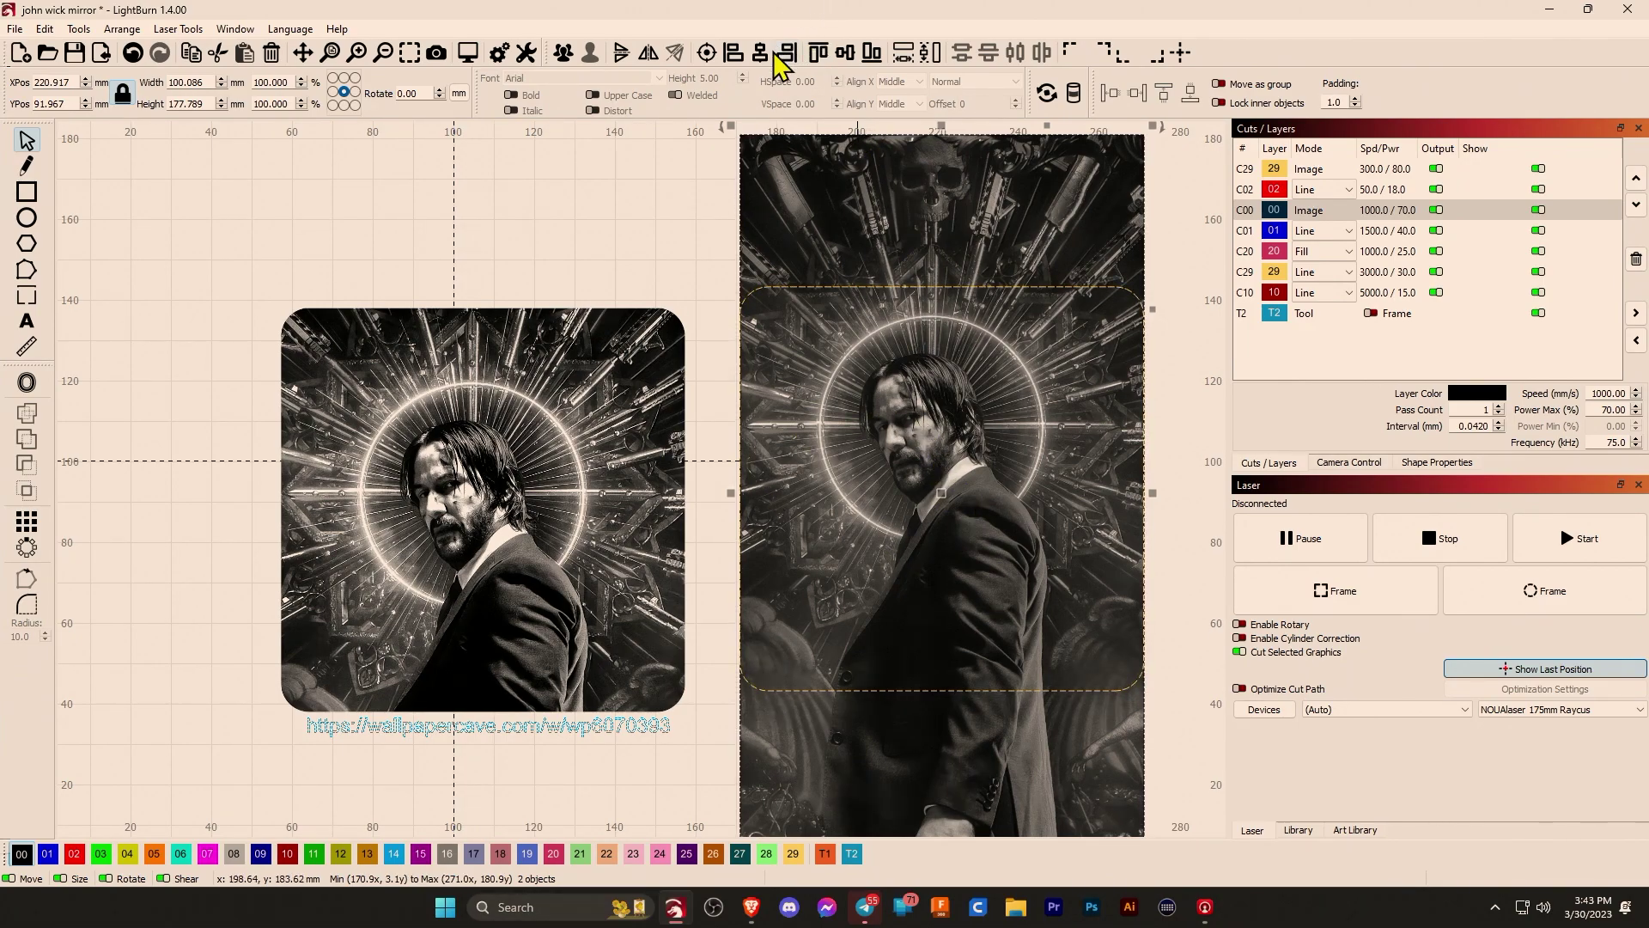
click(1173, 442)
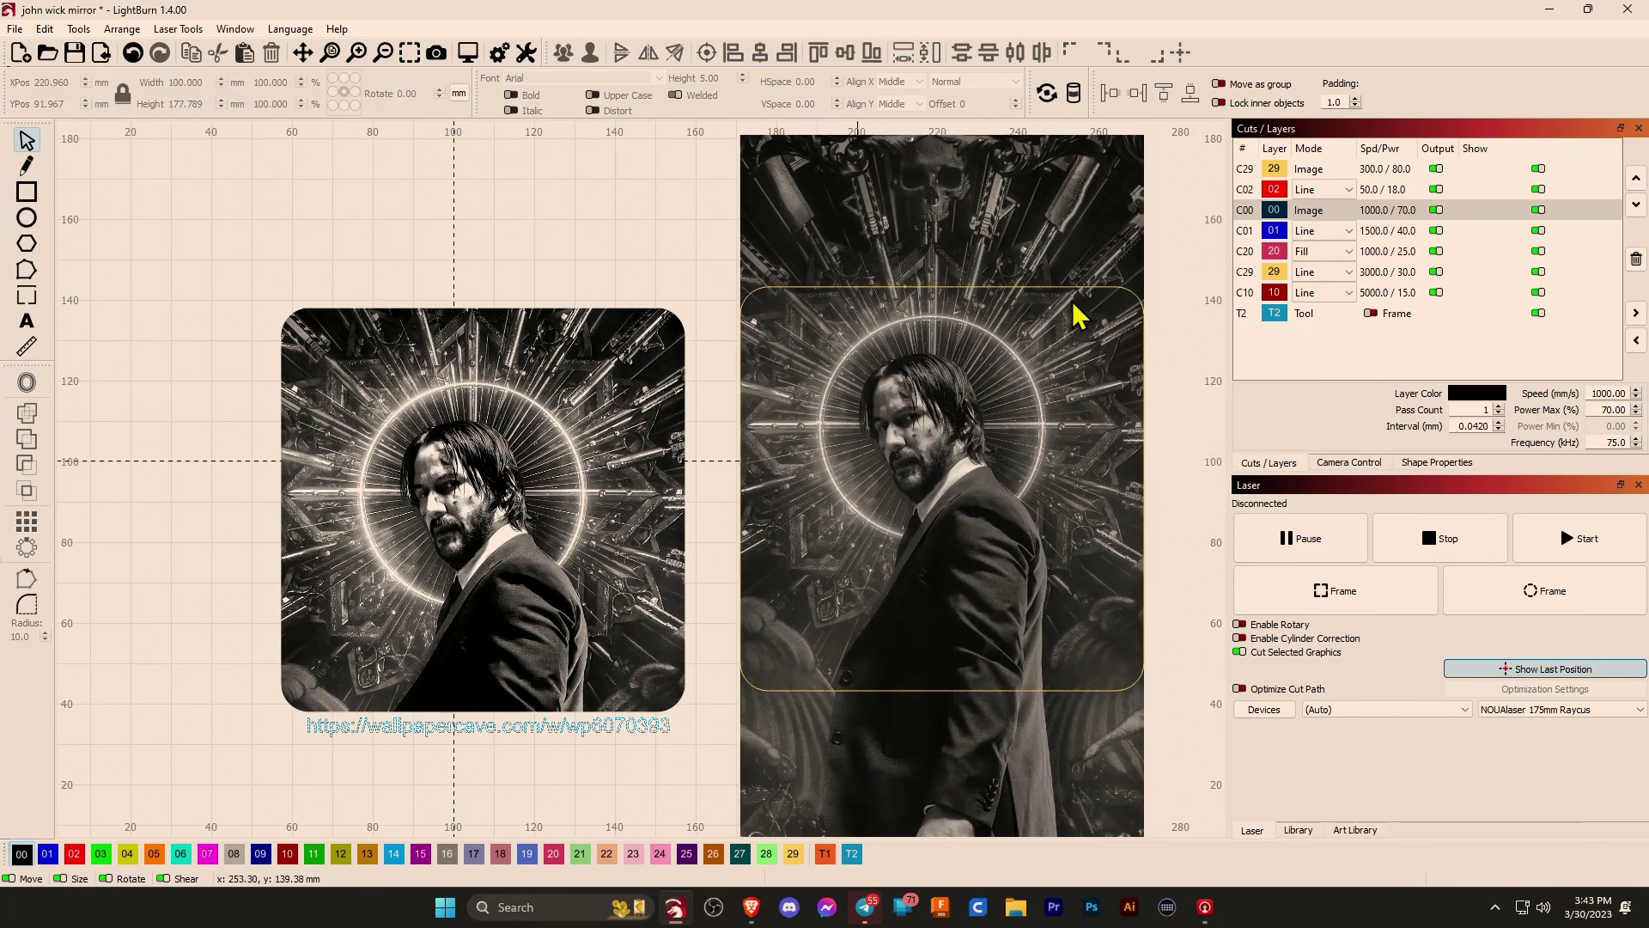
drag(1148, 383, 1119, 370)
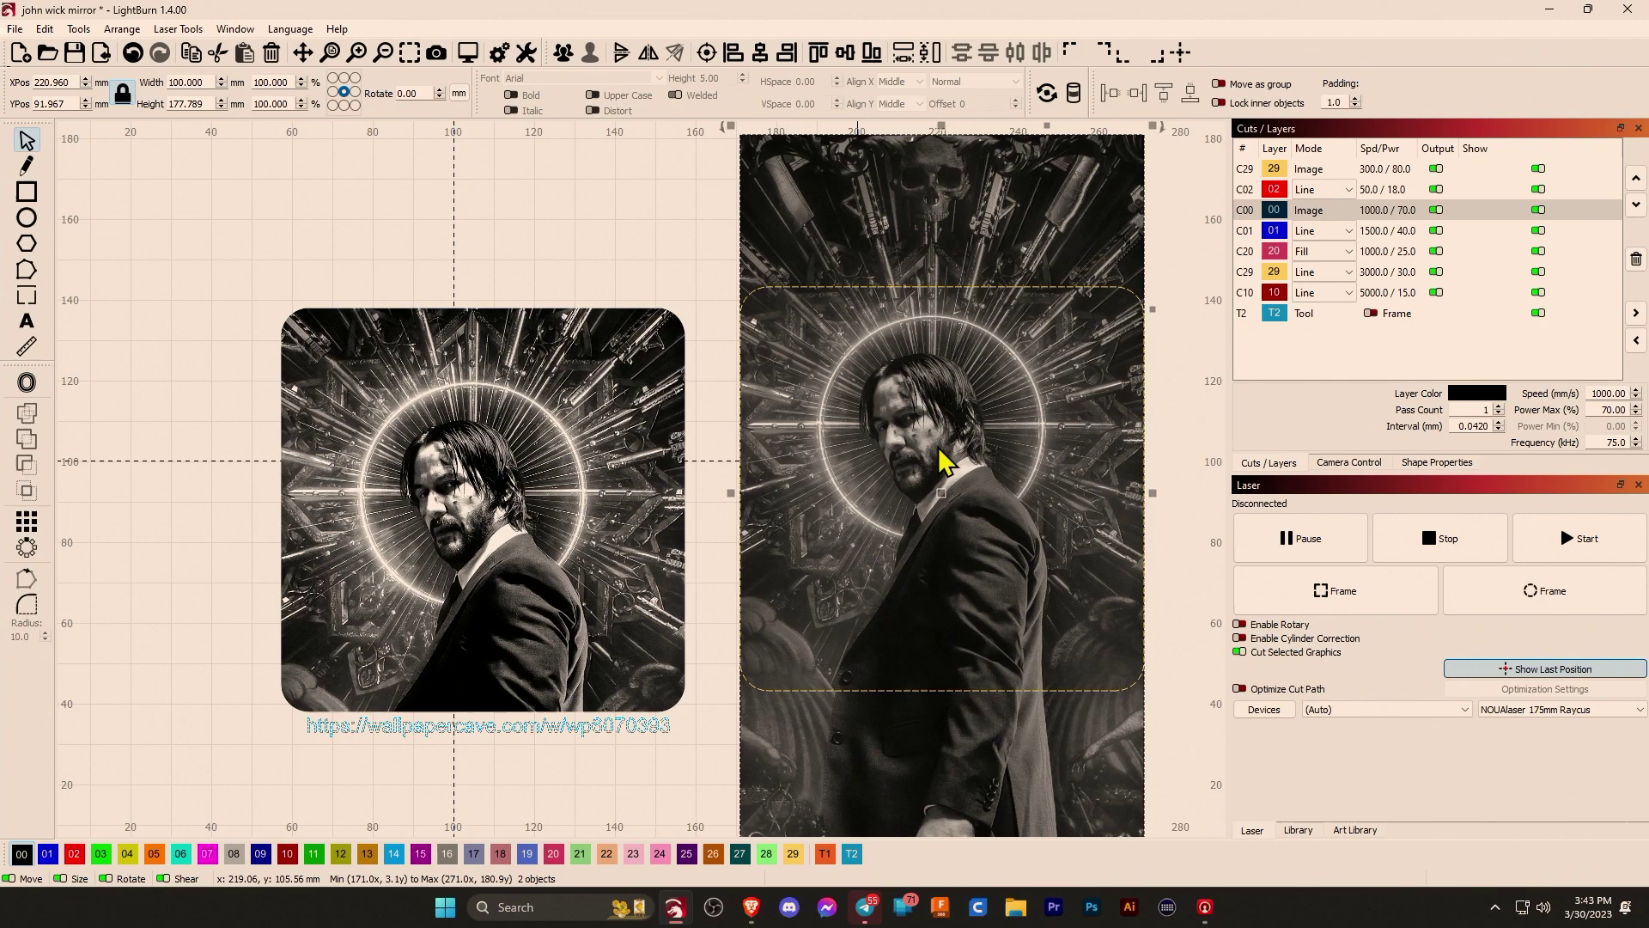
Apply Mask to Image to crop the tall image to the rounded frame, nudging it into place.
right_click(1051, 478)
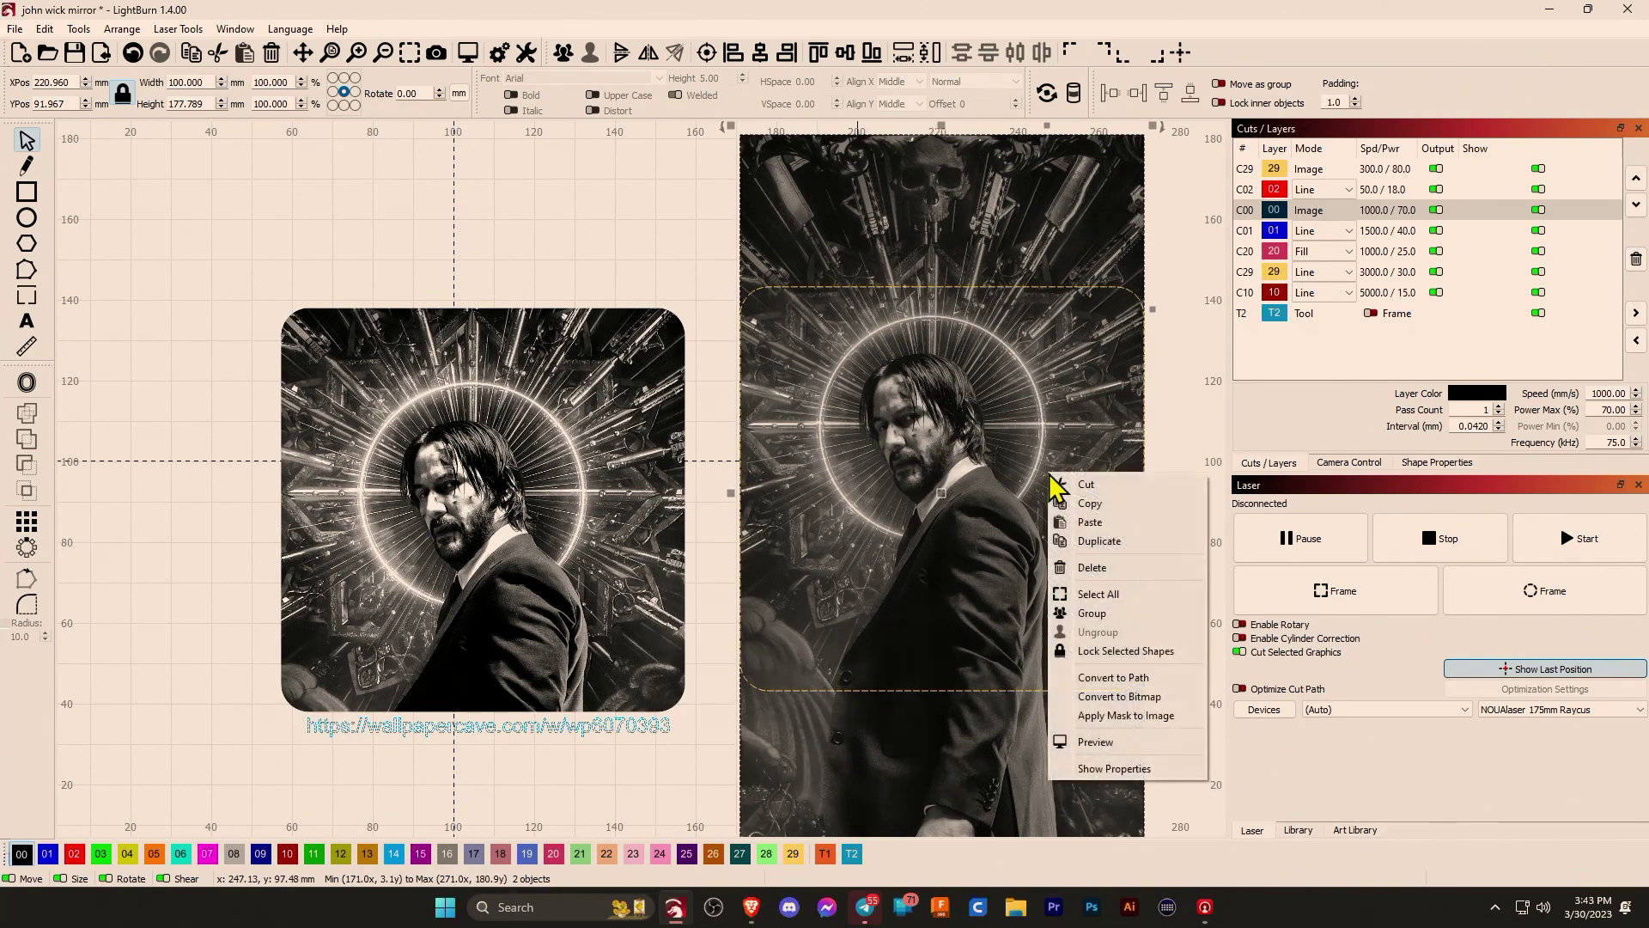
click(1108, 714)
drag(932, 499, 926, 512)
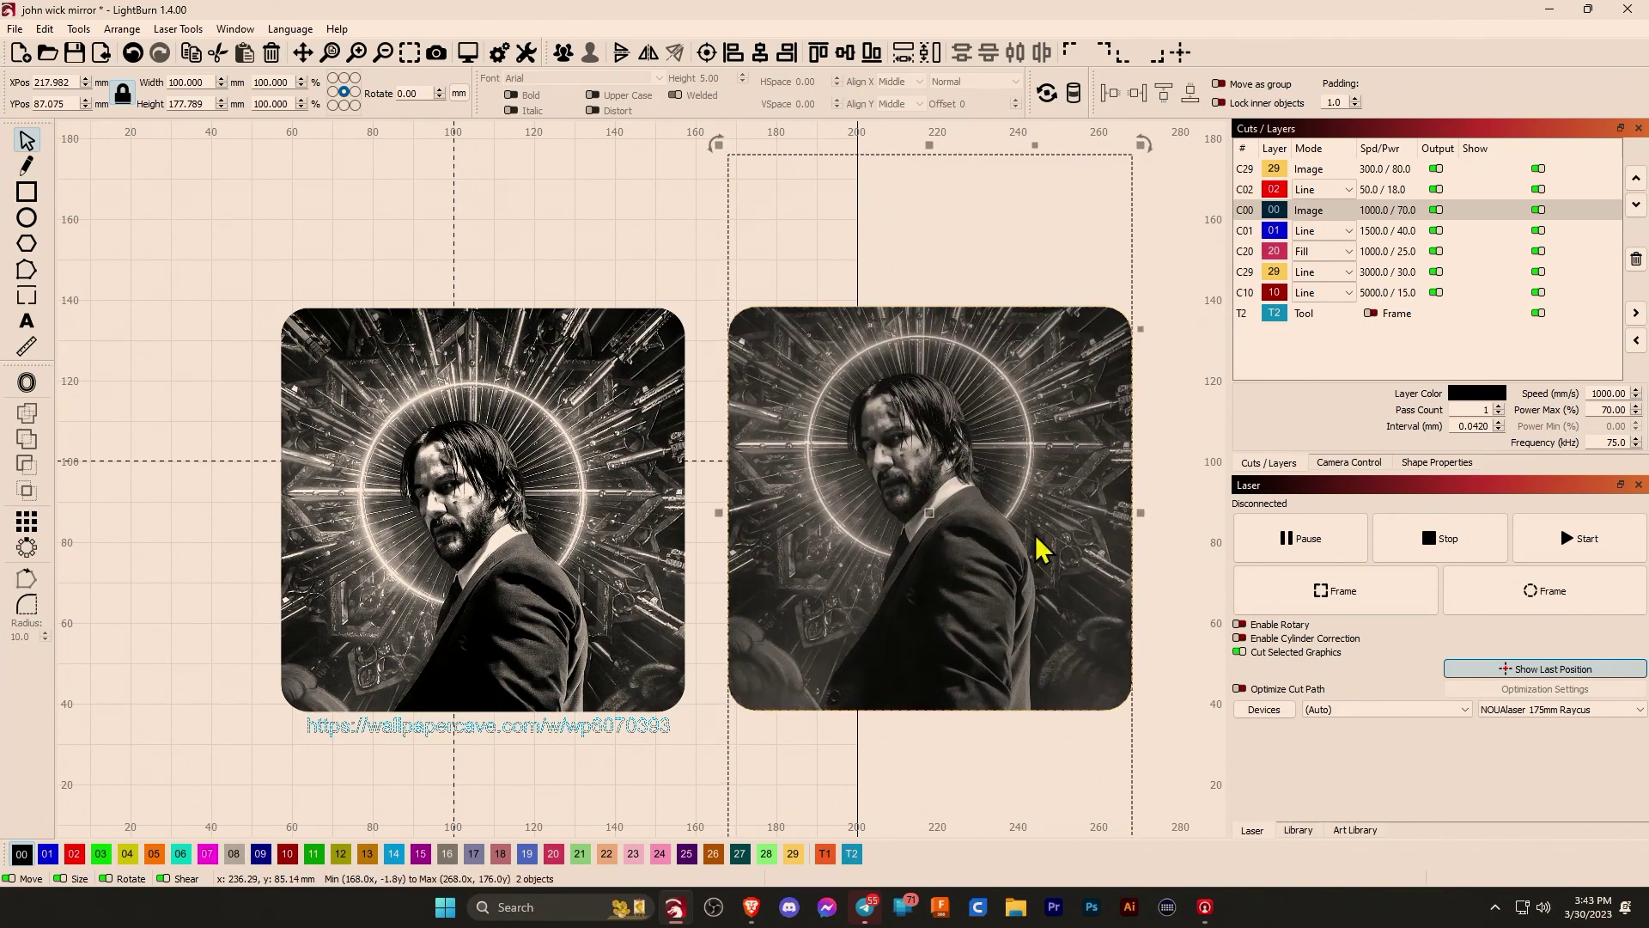
Flatten the image mask into a single rounded portrait and nudge it slightly left and down.
right_click(890, 496)
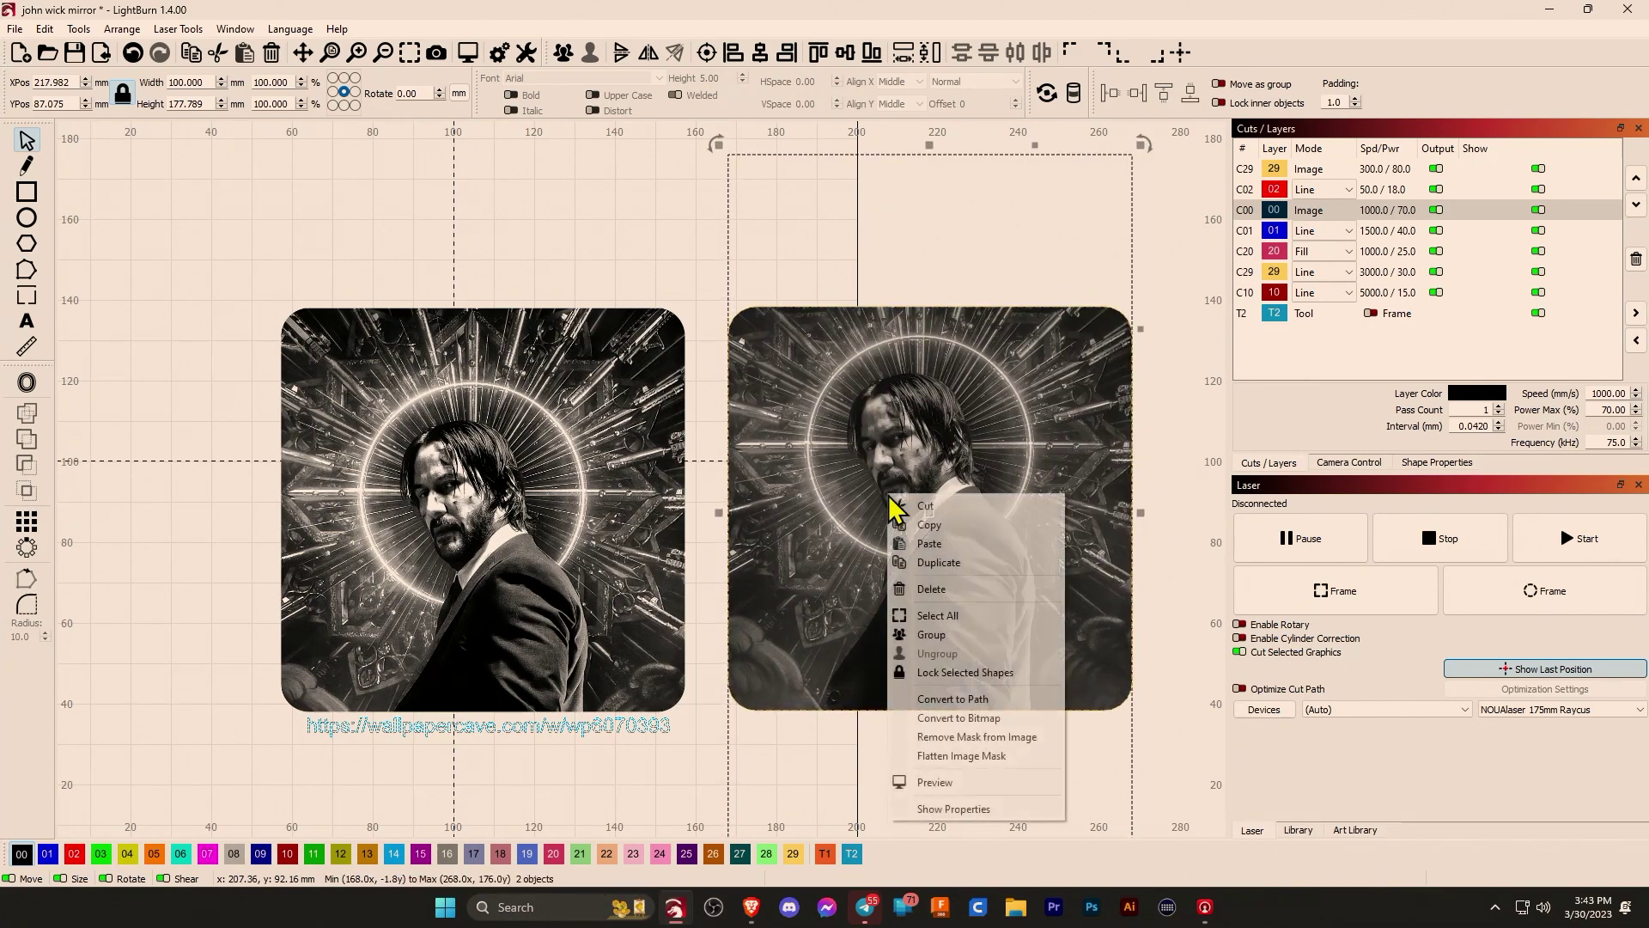
click(972, 757)
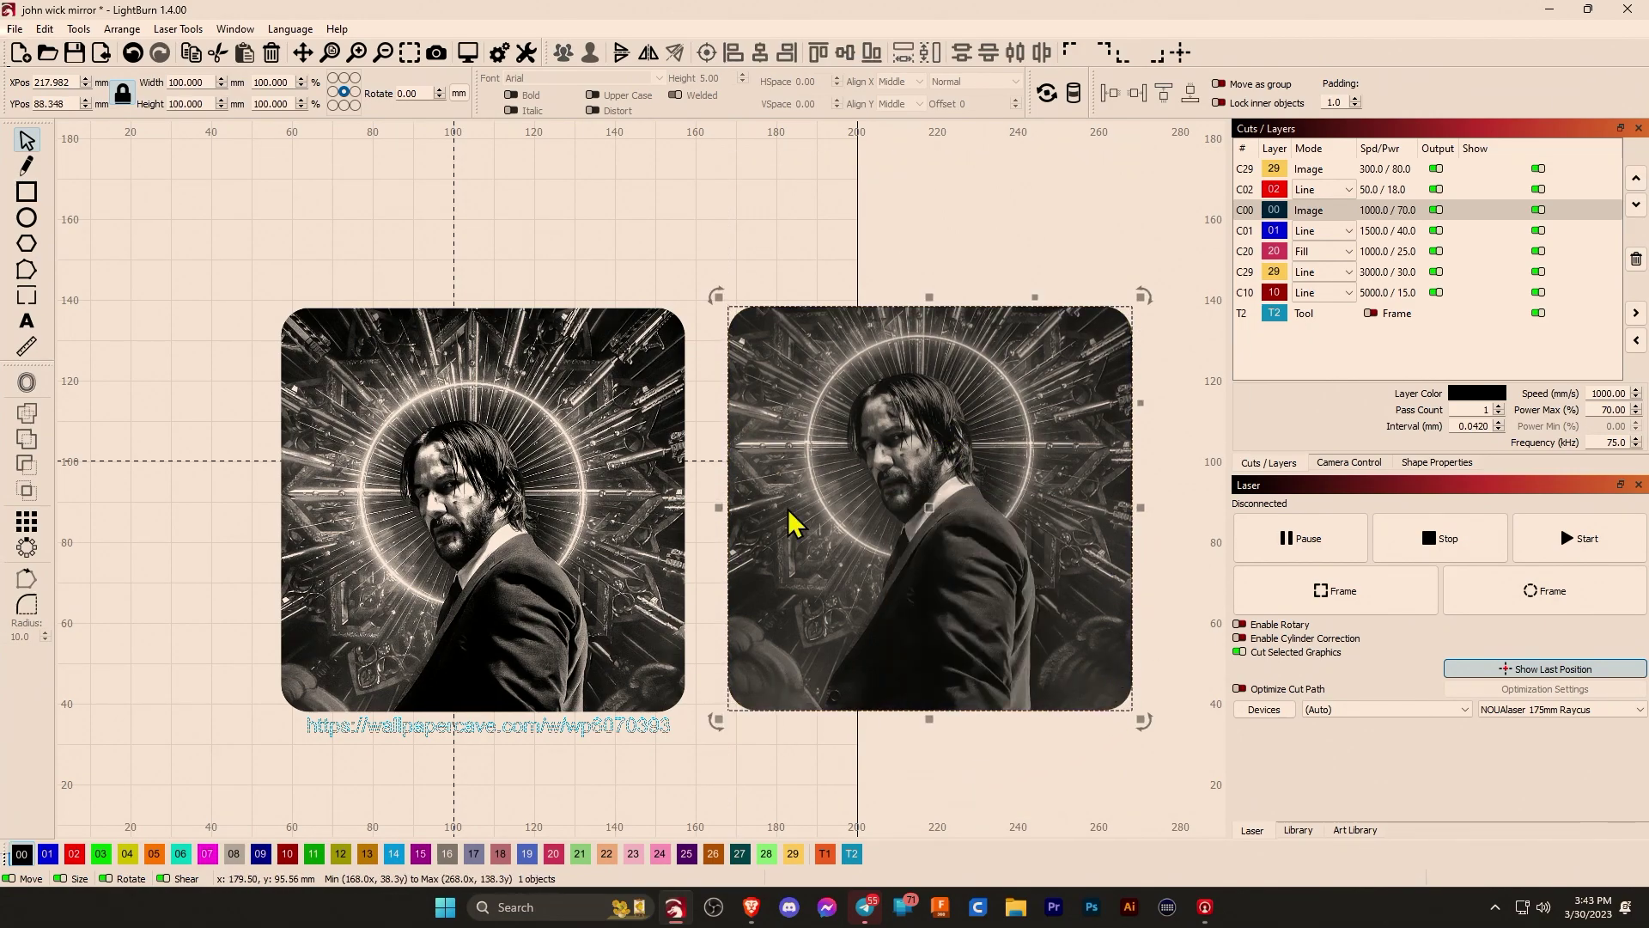
drag(927, 511, 922, 515)
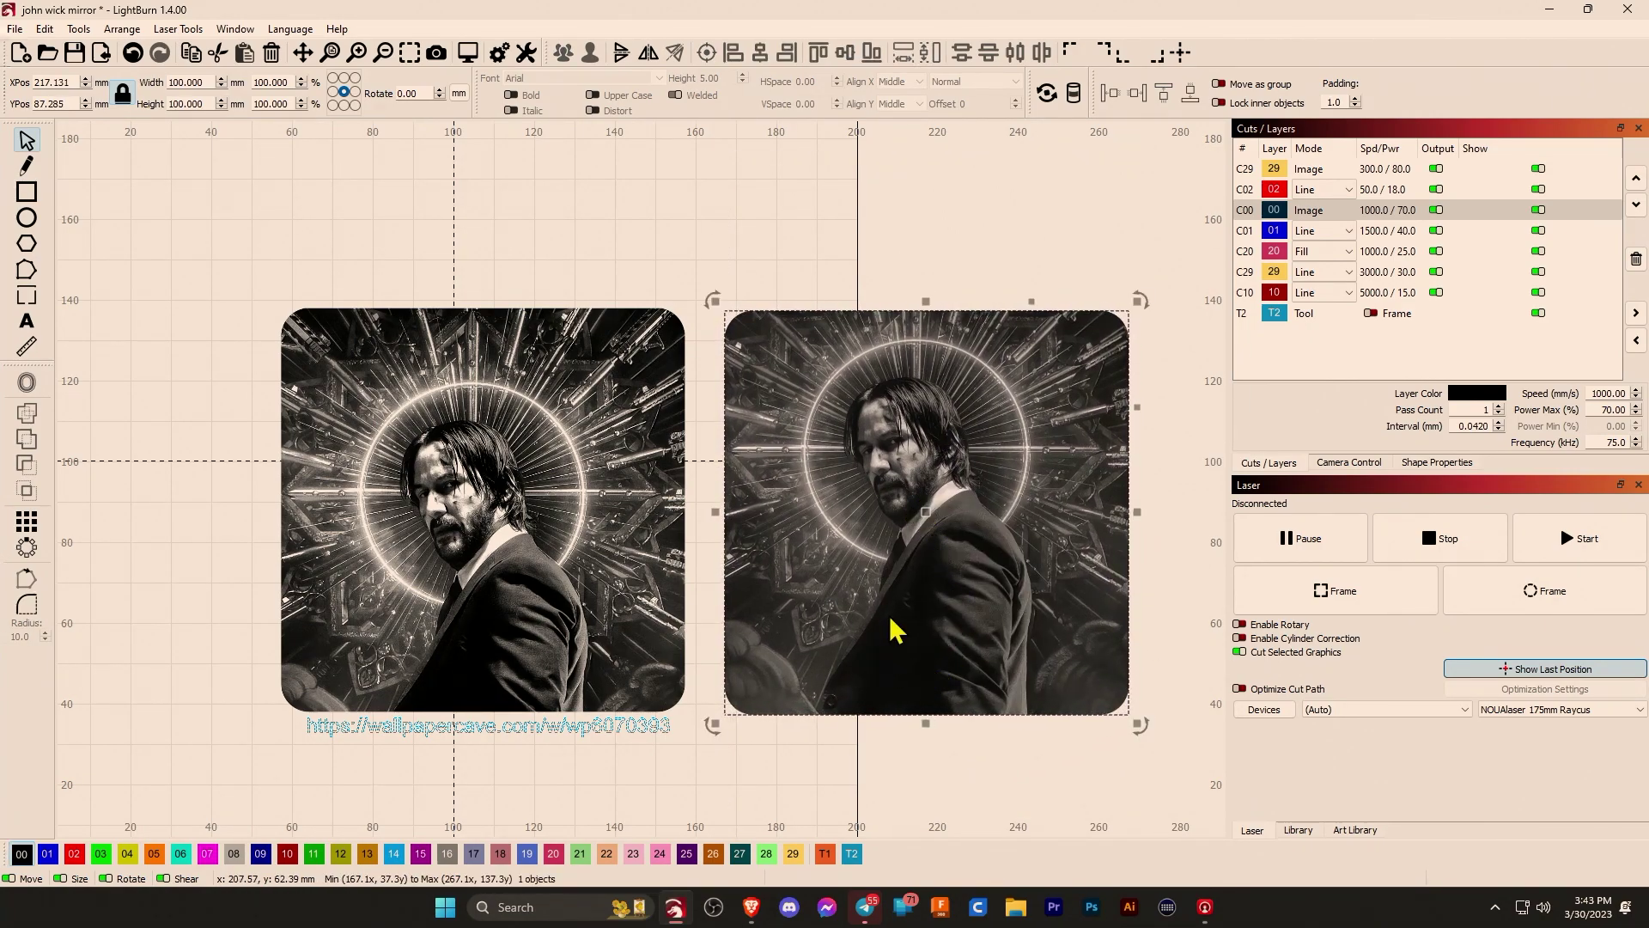
Open Adjust Image for the cropped portrait with the inverted dither preview shown.
right_click(837, 508)
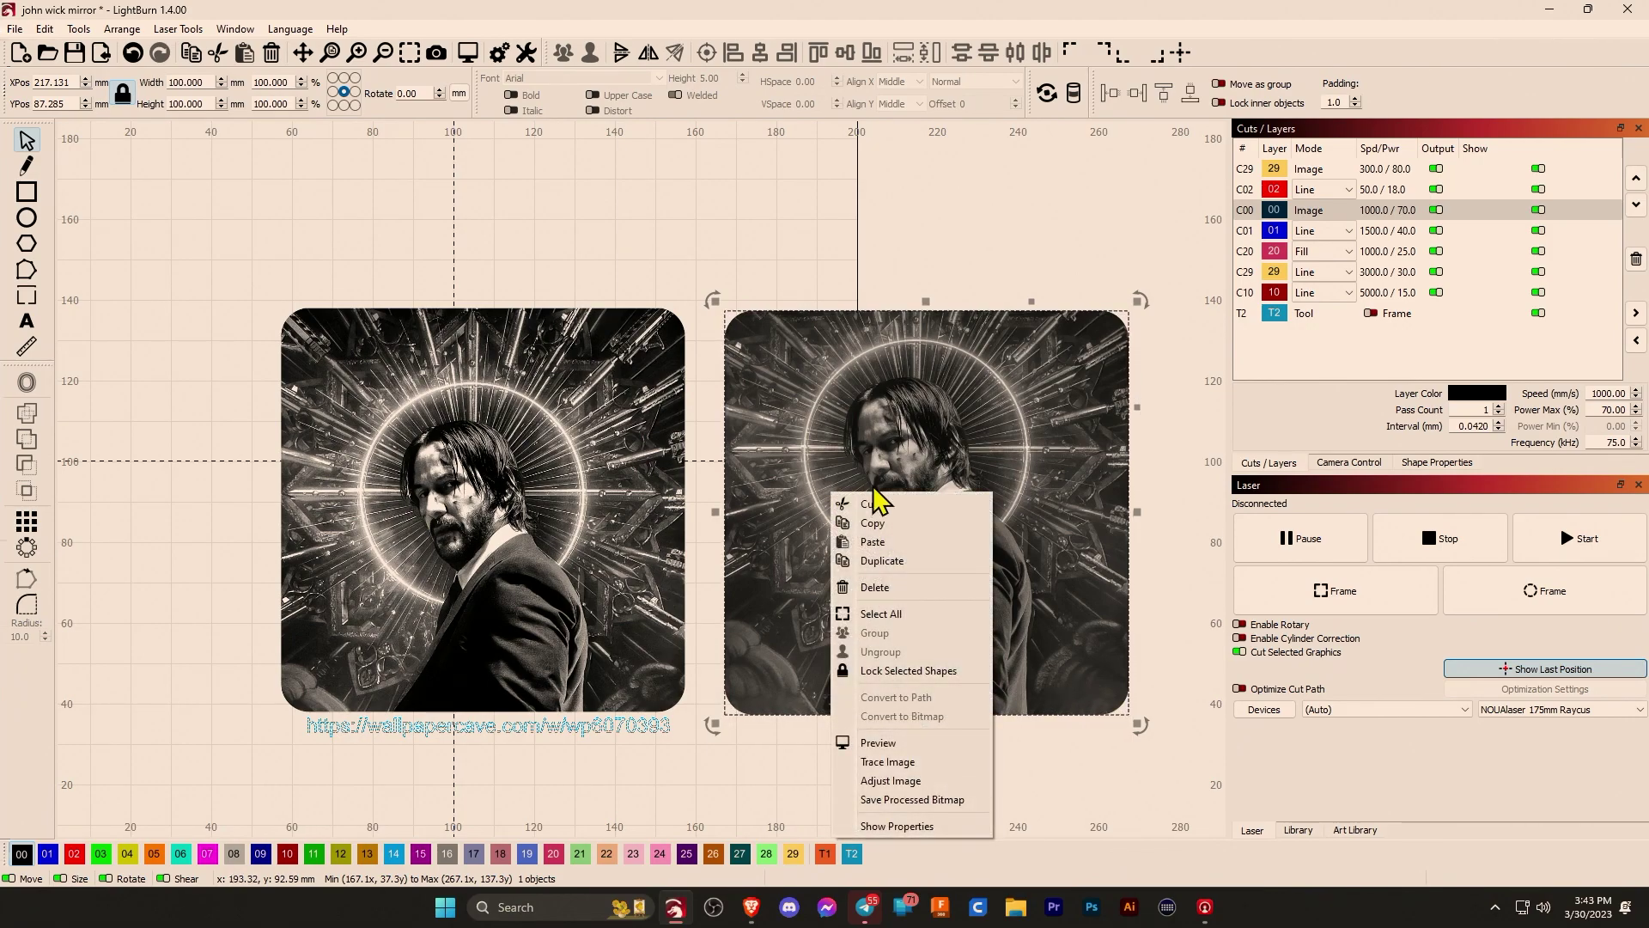
click(922, 782)
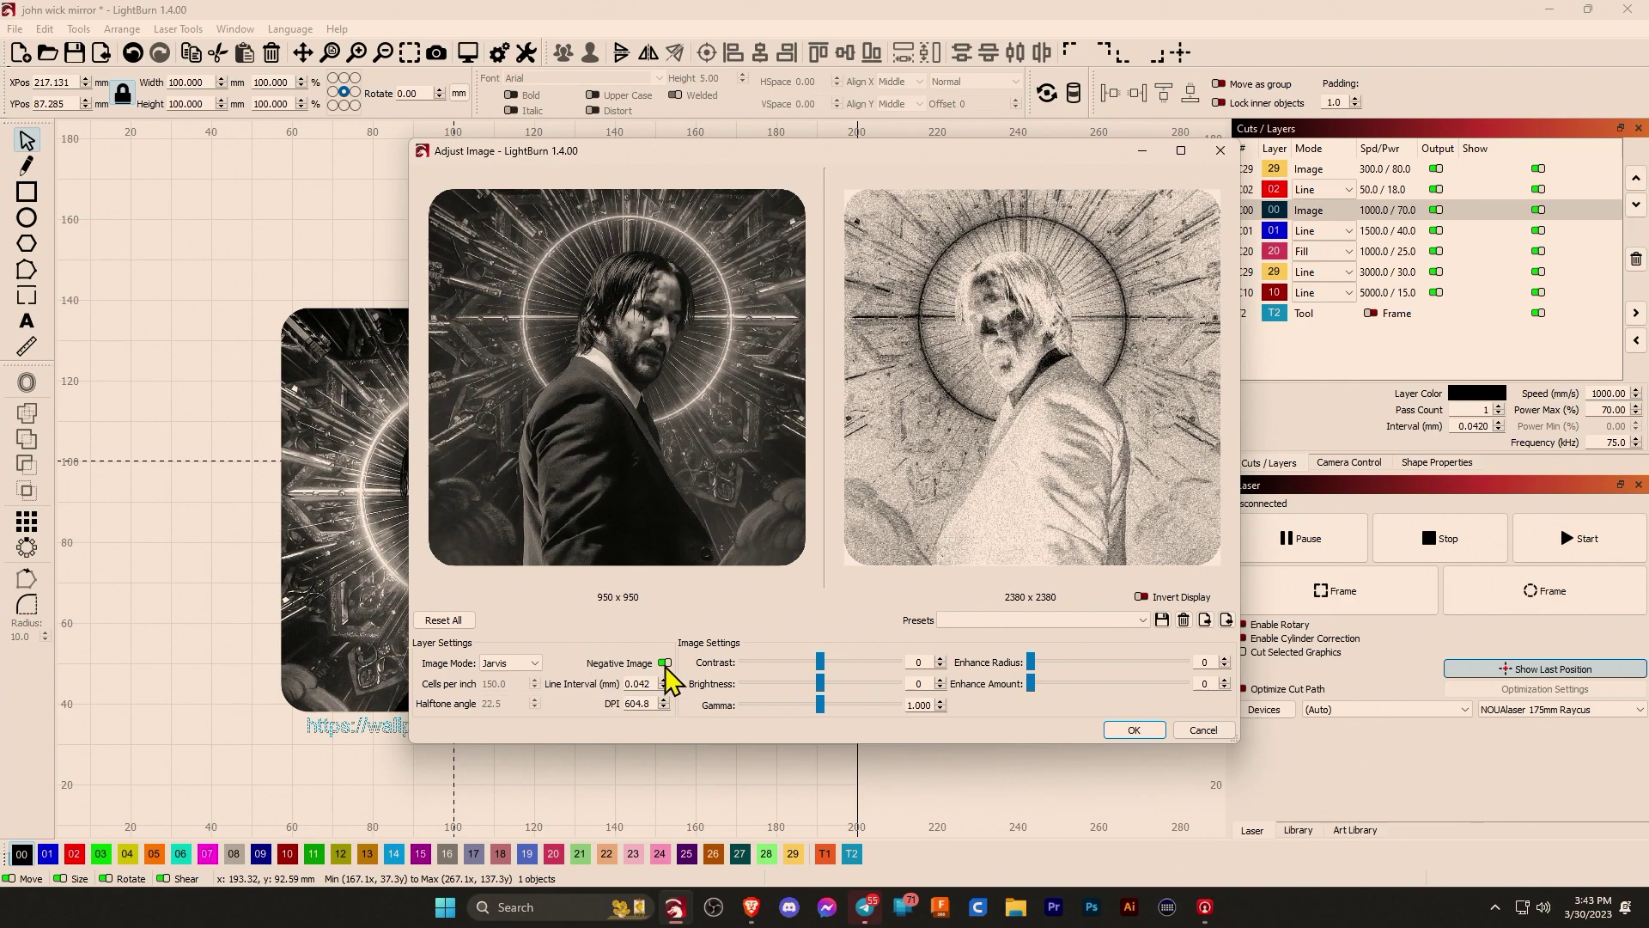
click(1141, 596)
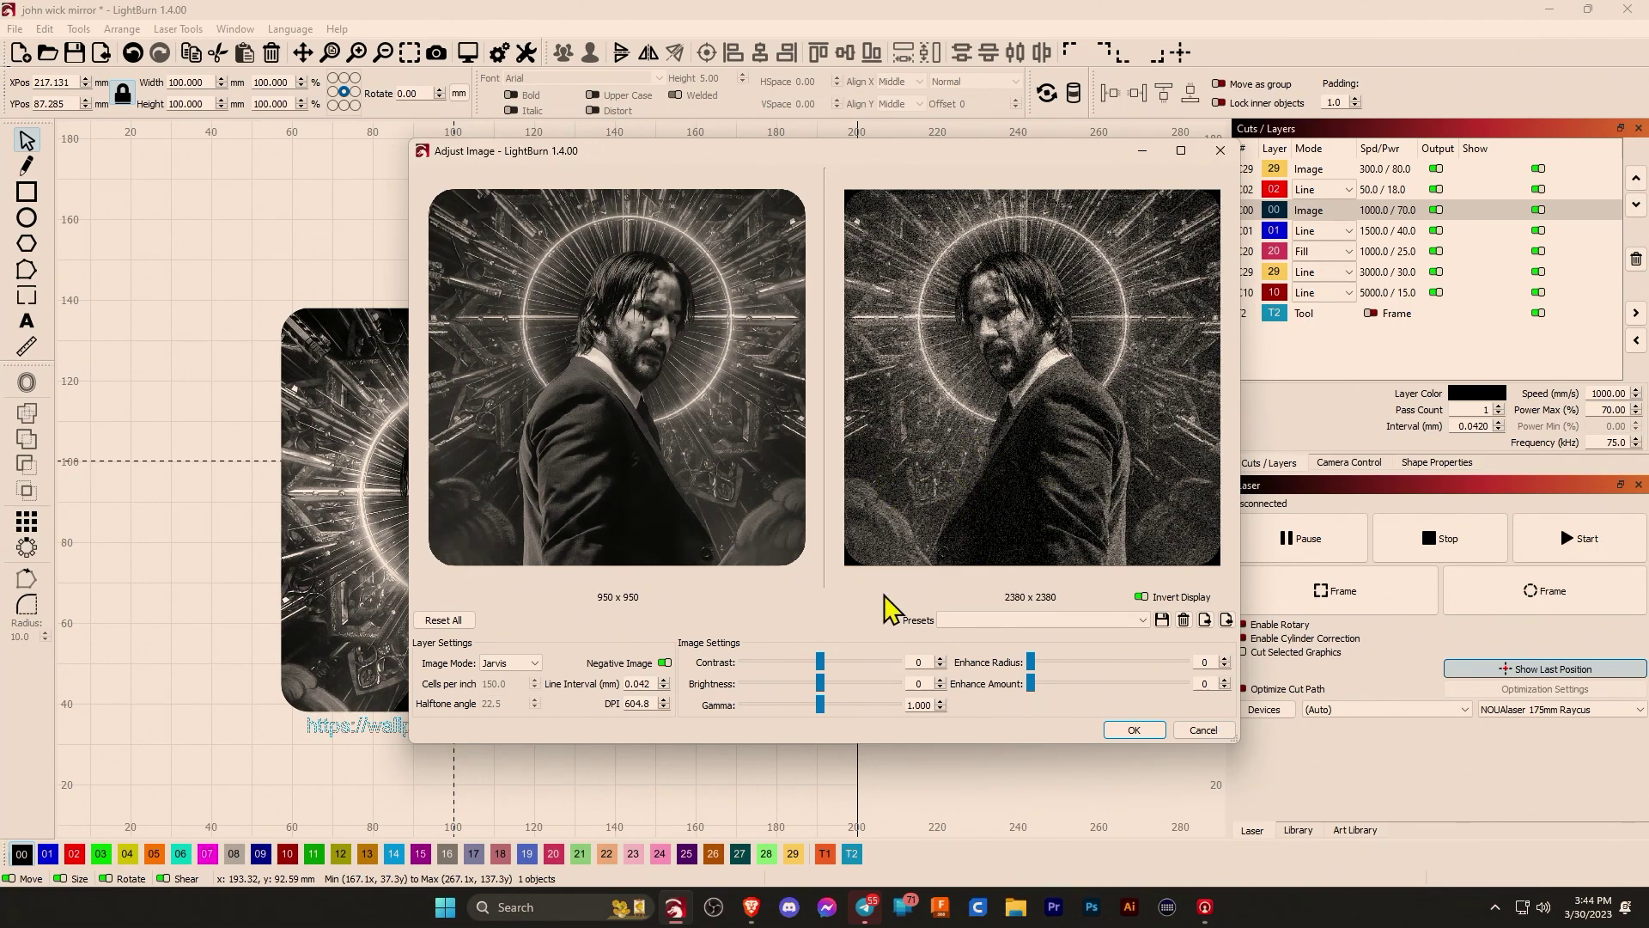
Tune the sliders to contrast 19, brightness 0 and gamma 0.675.
drag(820, 704, 798, 712)
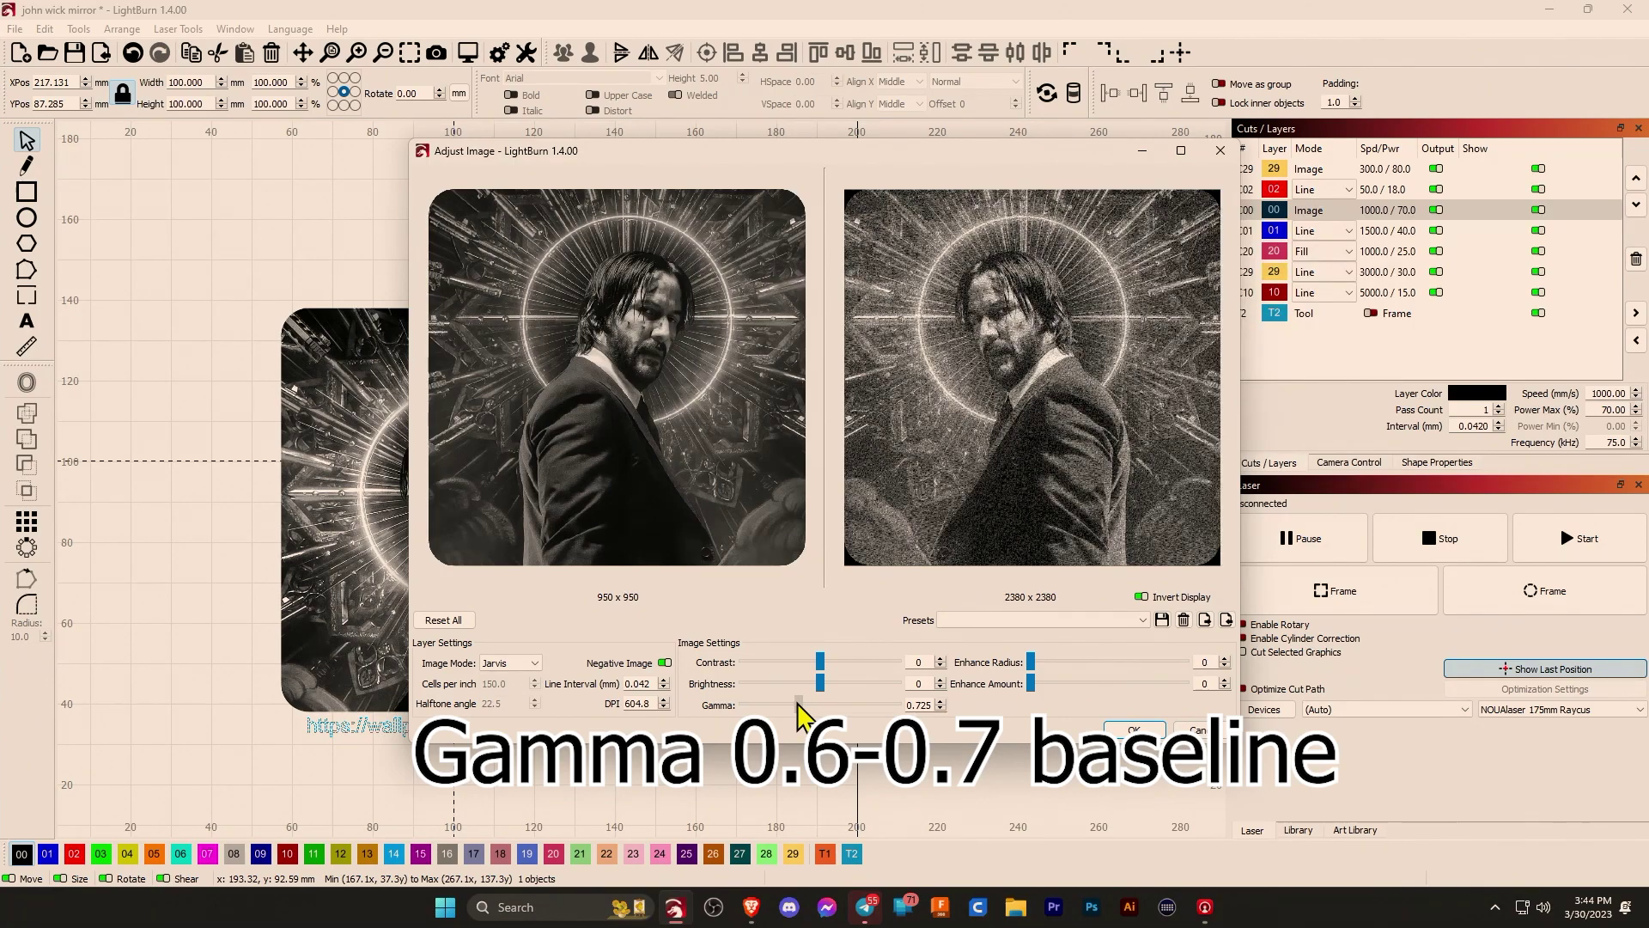
drag(800, 704, 802, 705)
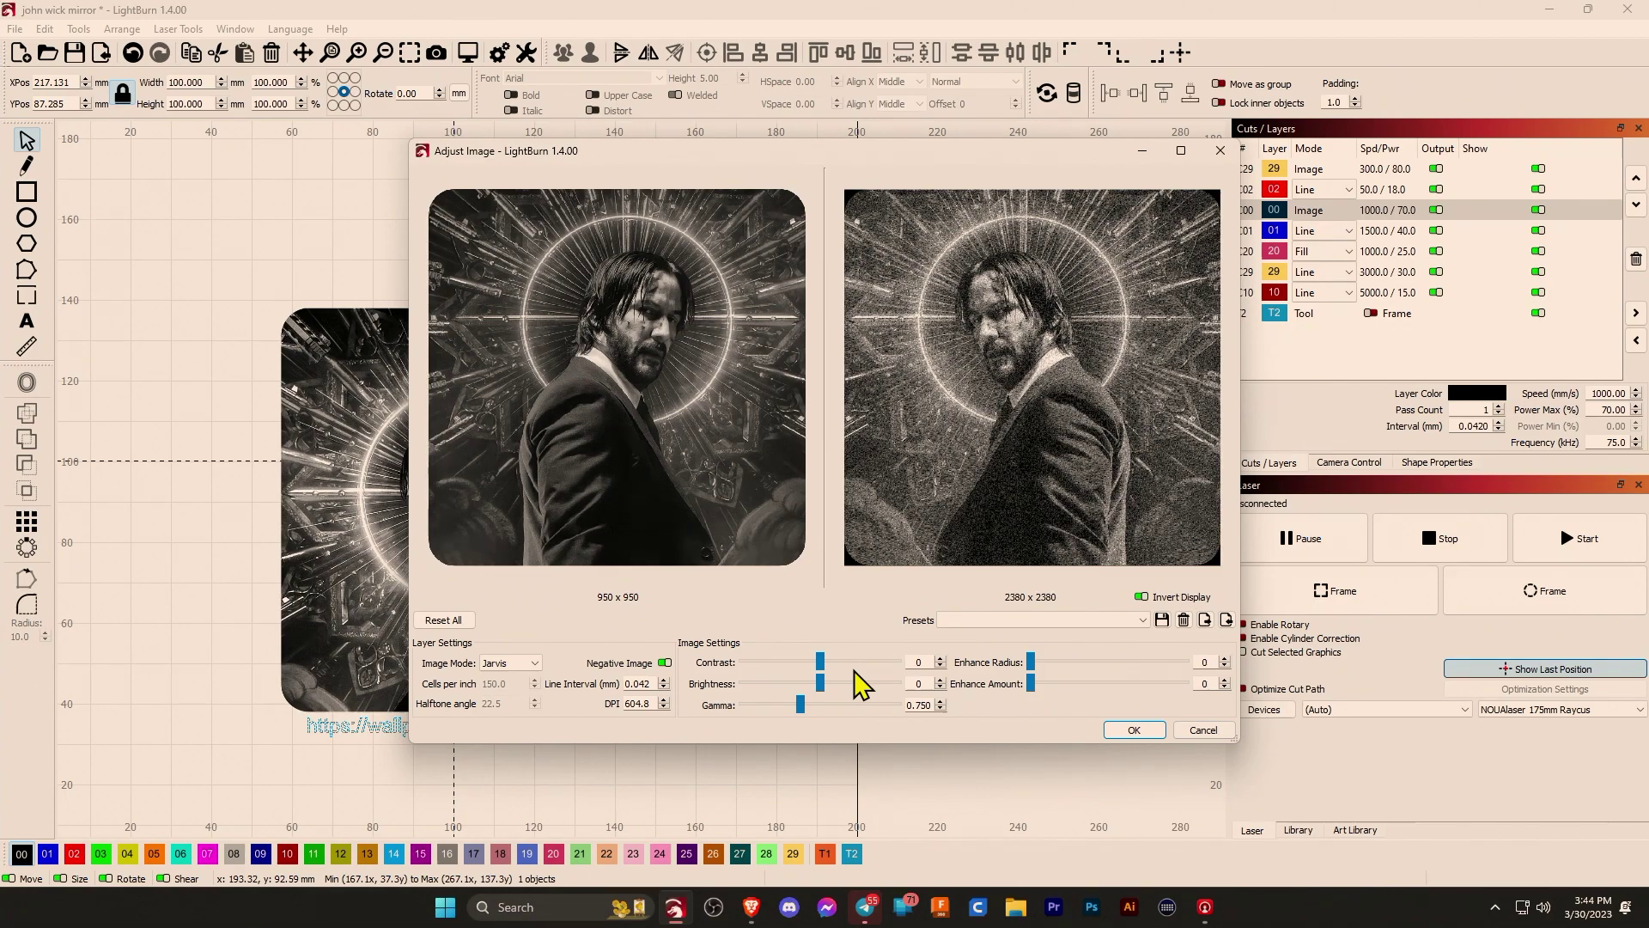
mouse_move(820, 684)
mouse_down()
mouse_move(835, 683)
mouse_move(799, 682)
mouse_move(846, 677)
mouse_up()
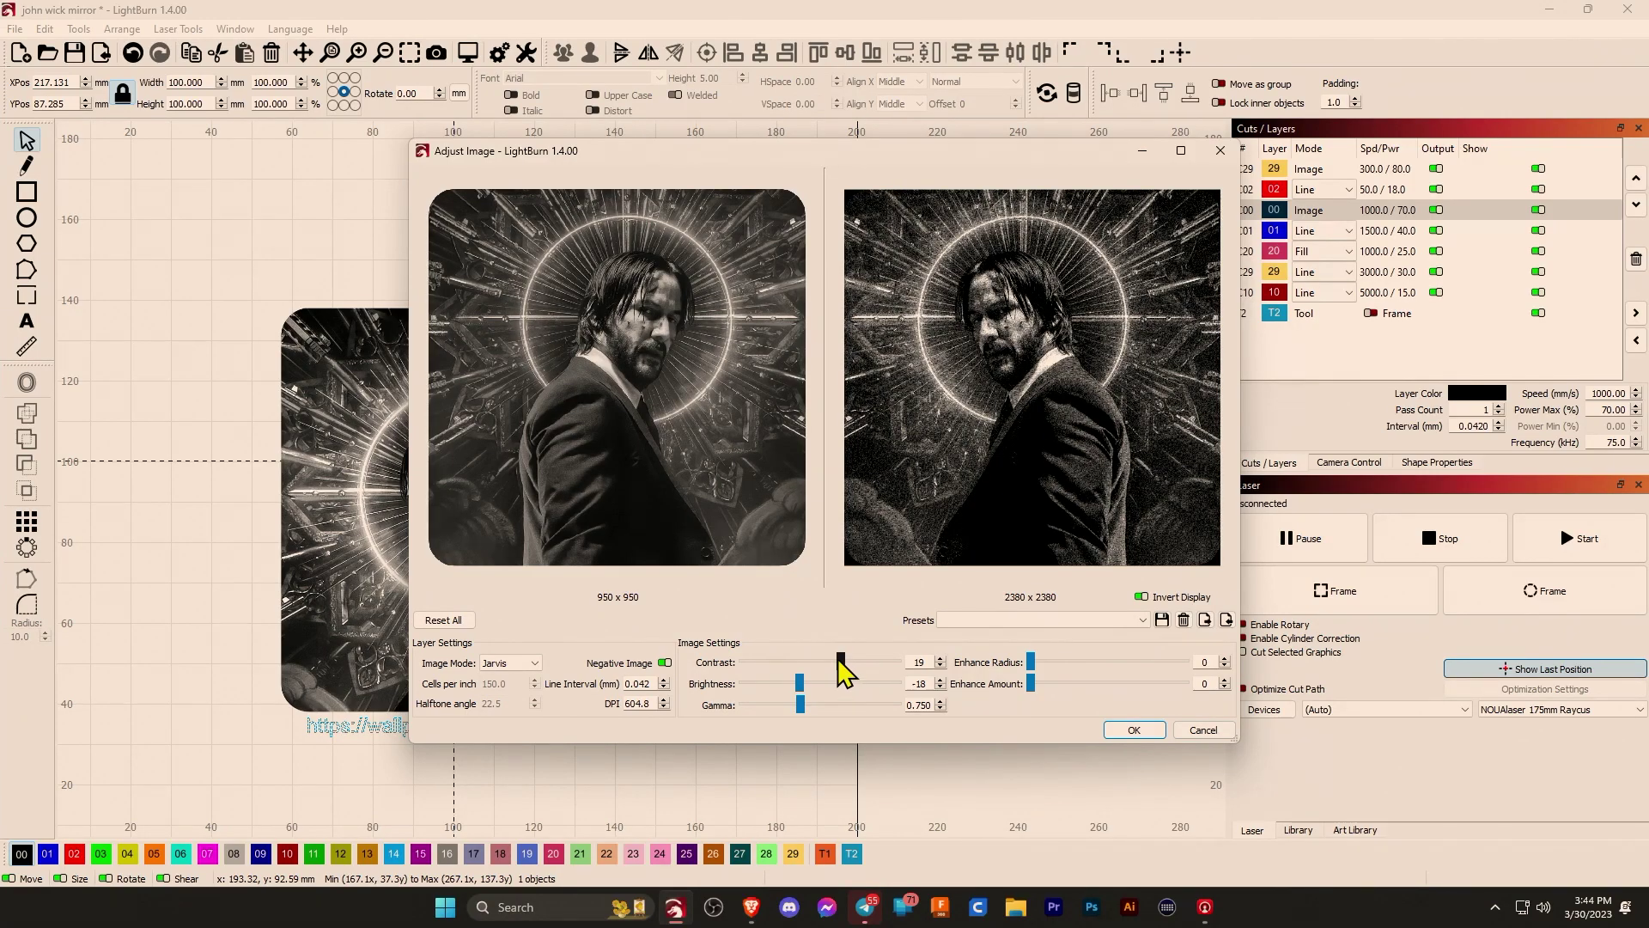
mouse_move(800, 704)
mouse_down()
mouse_move(802, 683)
mouse_move(820, 683)
mouse_up()
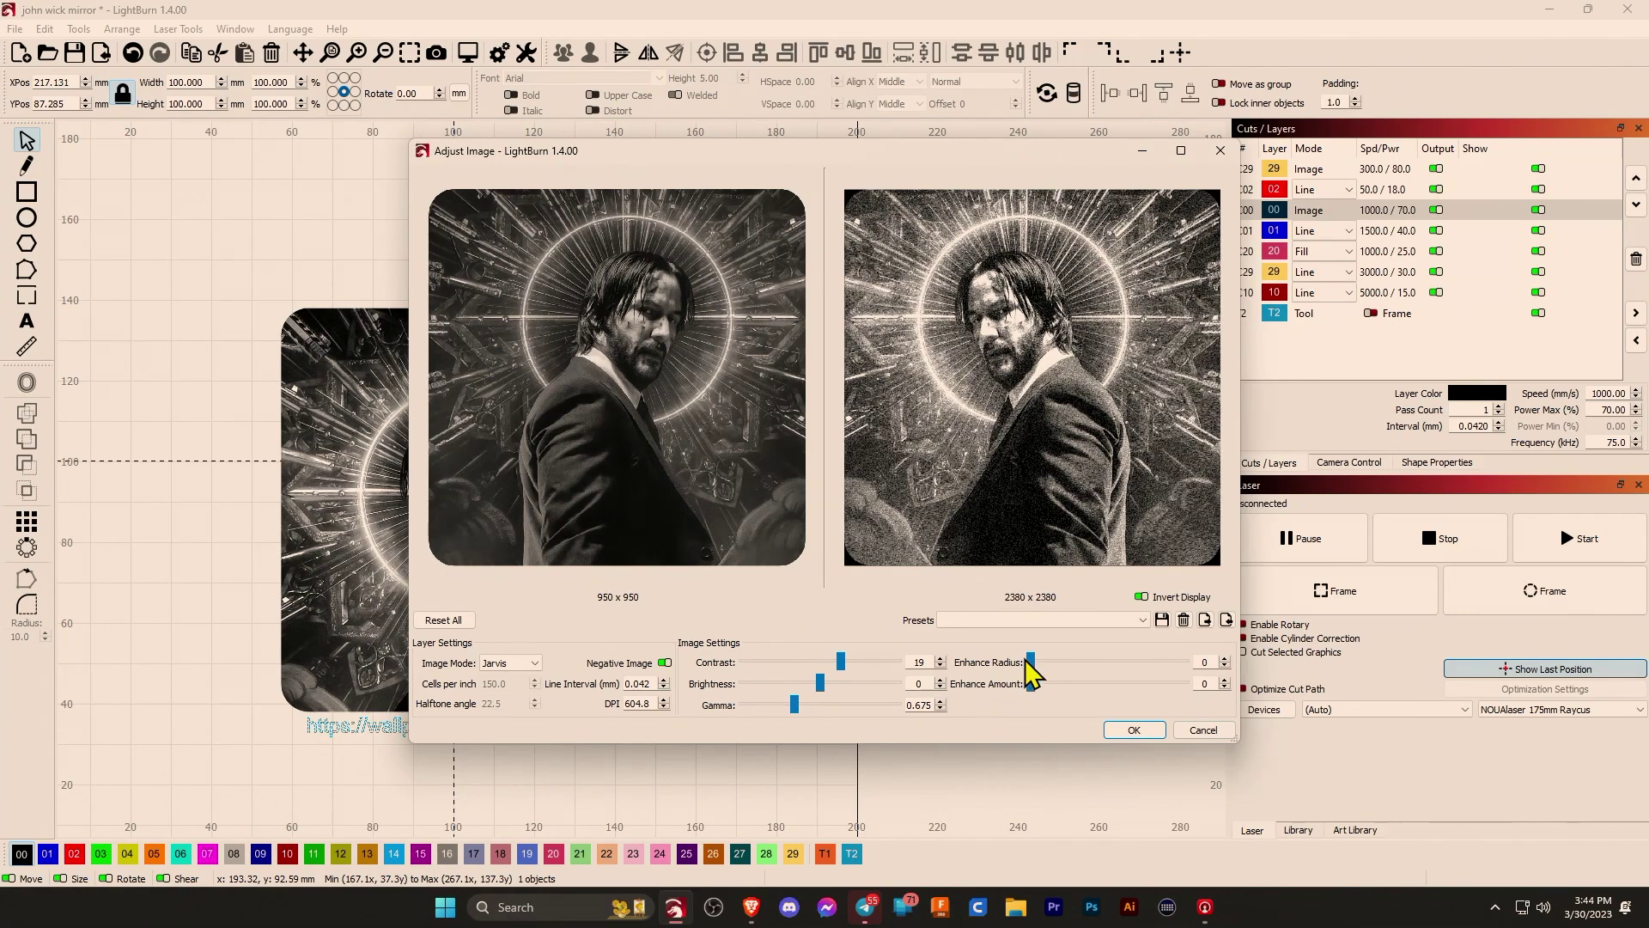
Set enhance radius to 3 and raise enhance amount to 70.
double_click(1225, 658)
click(1225, 657)
drag(1031, 685, 1035, 685)
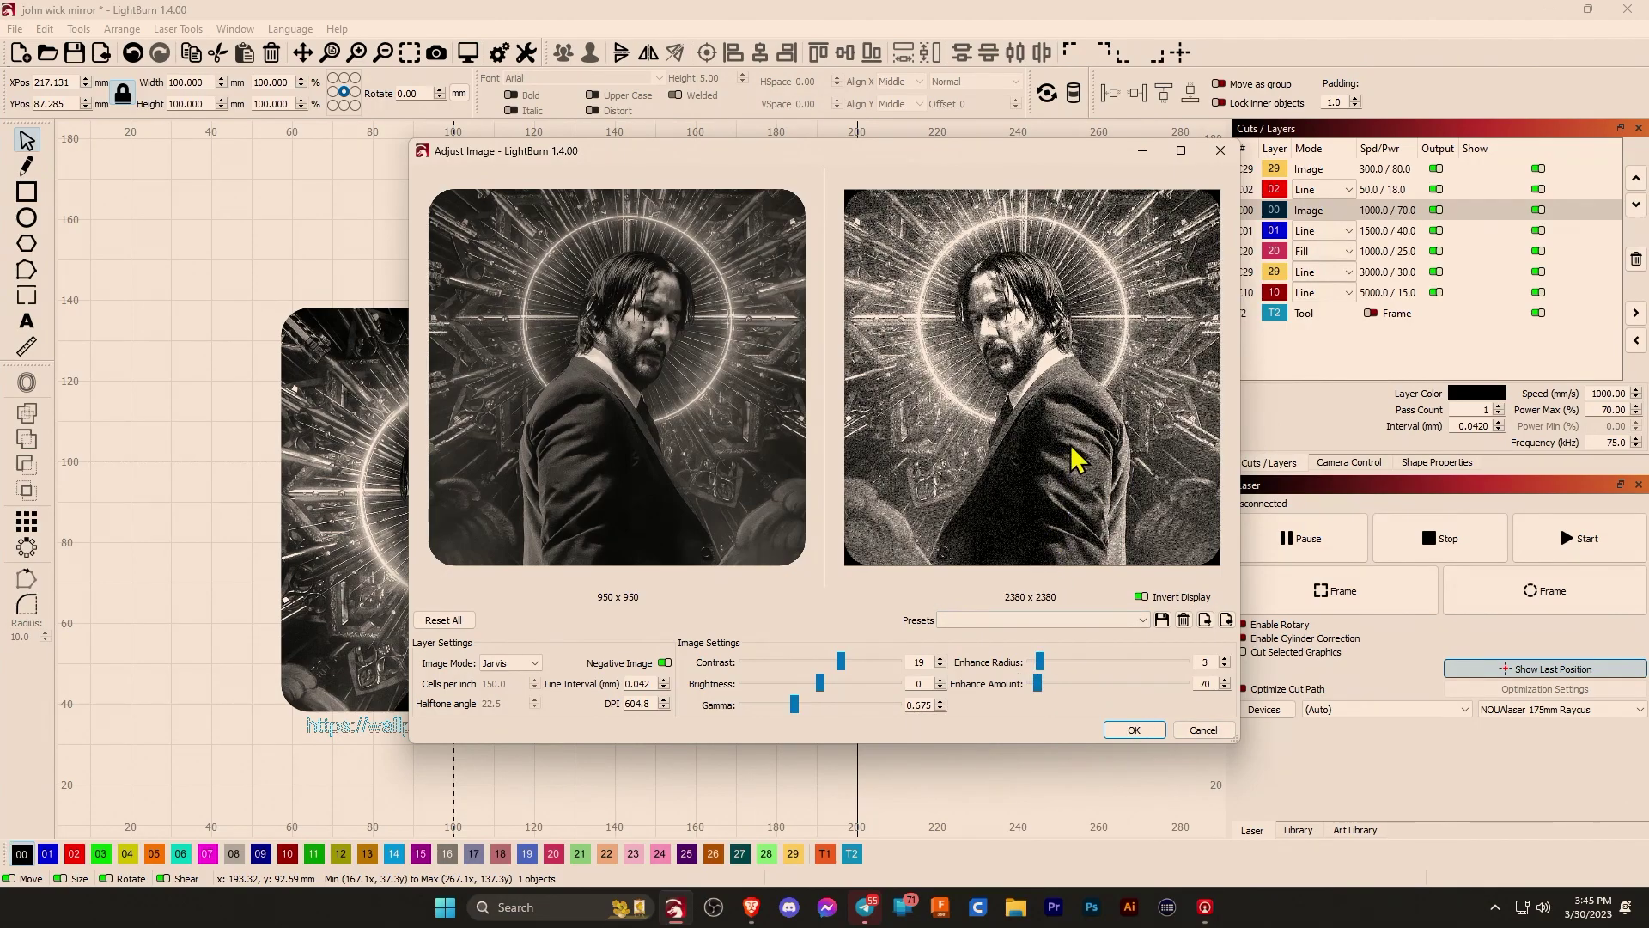
Raise the enhance amount to 80 and apply the portrait's image adjustments.
scroll(1074, 460, up, 6)
scroll(1074, 461, up, 1)
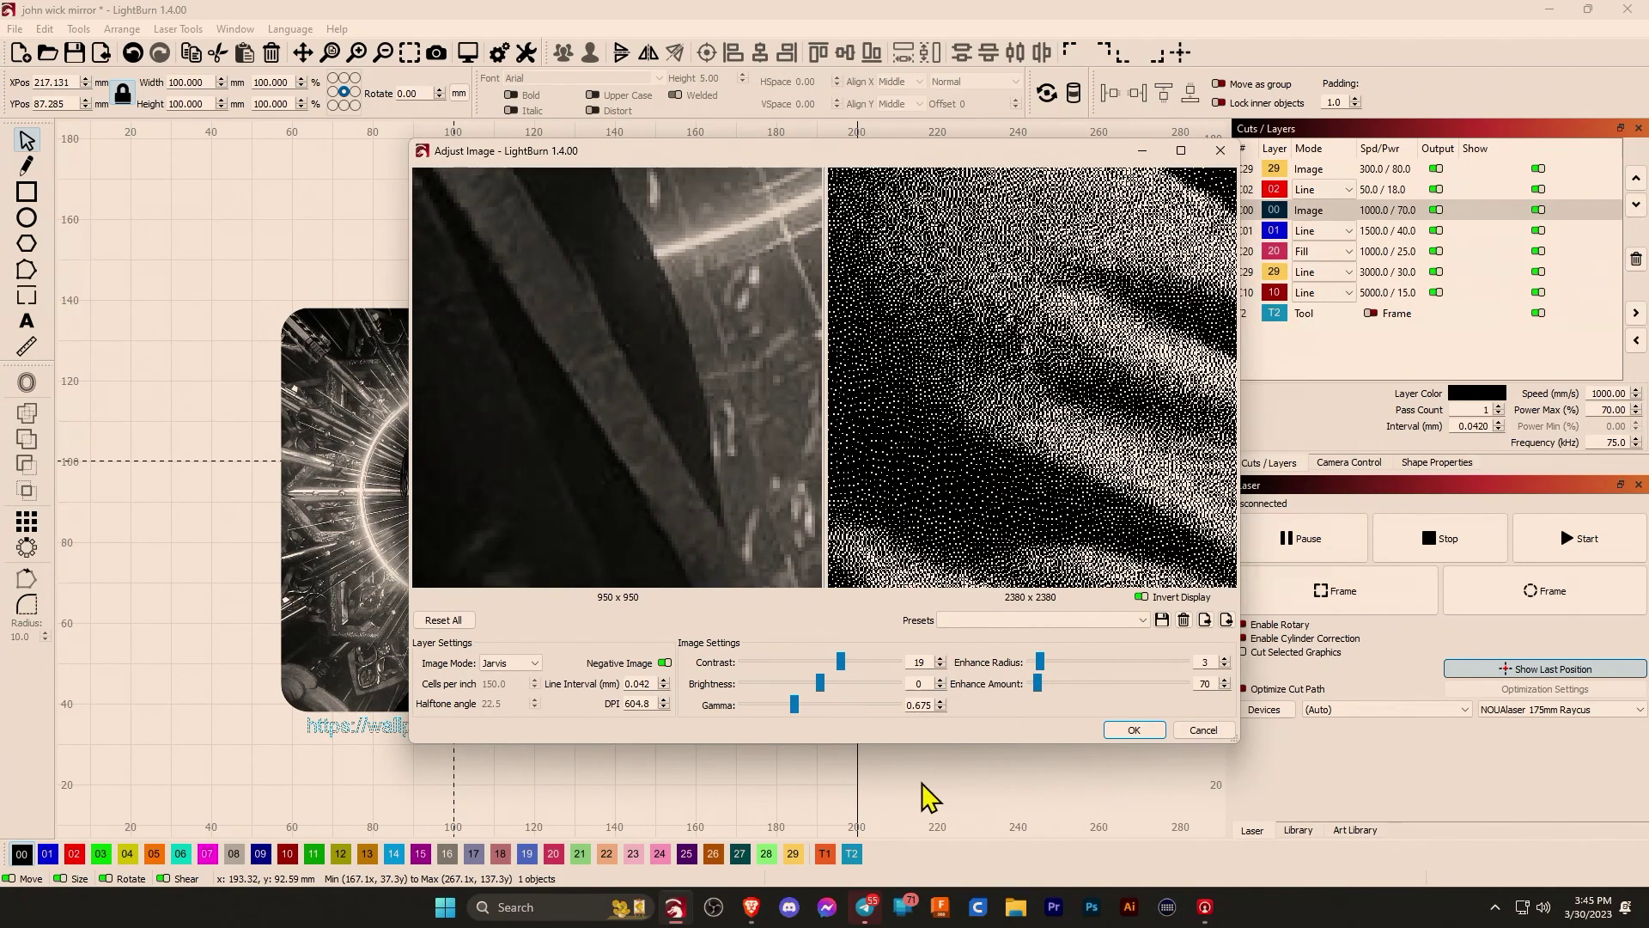
mouse_move(1041, 661)
mouse_down()
mouse_move(1069, 664)
mouse_move(1040, 663)
mouse_move(1052, 691)
mouse_move(1034, 658)
mouse_move(1039, 690)
mouse_up()
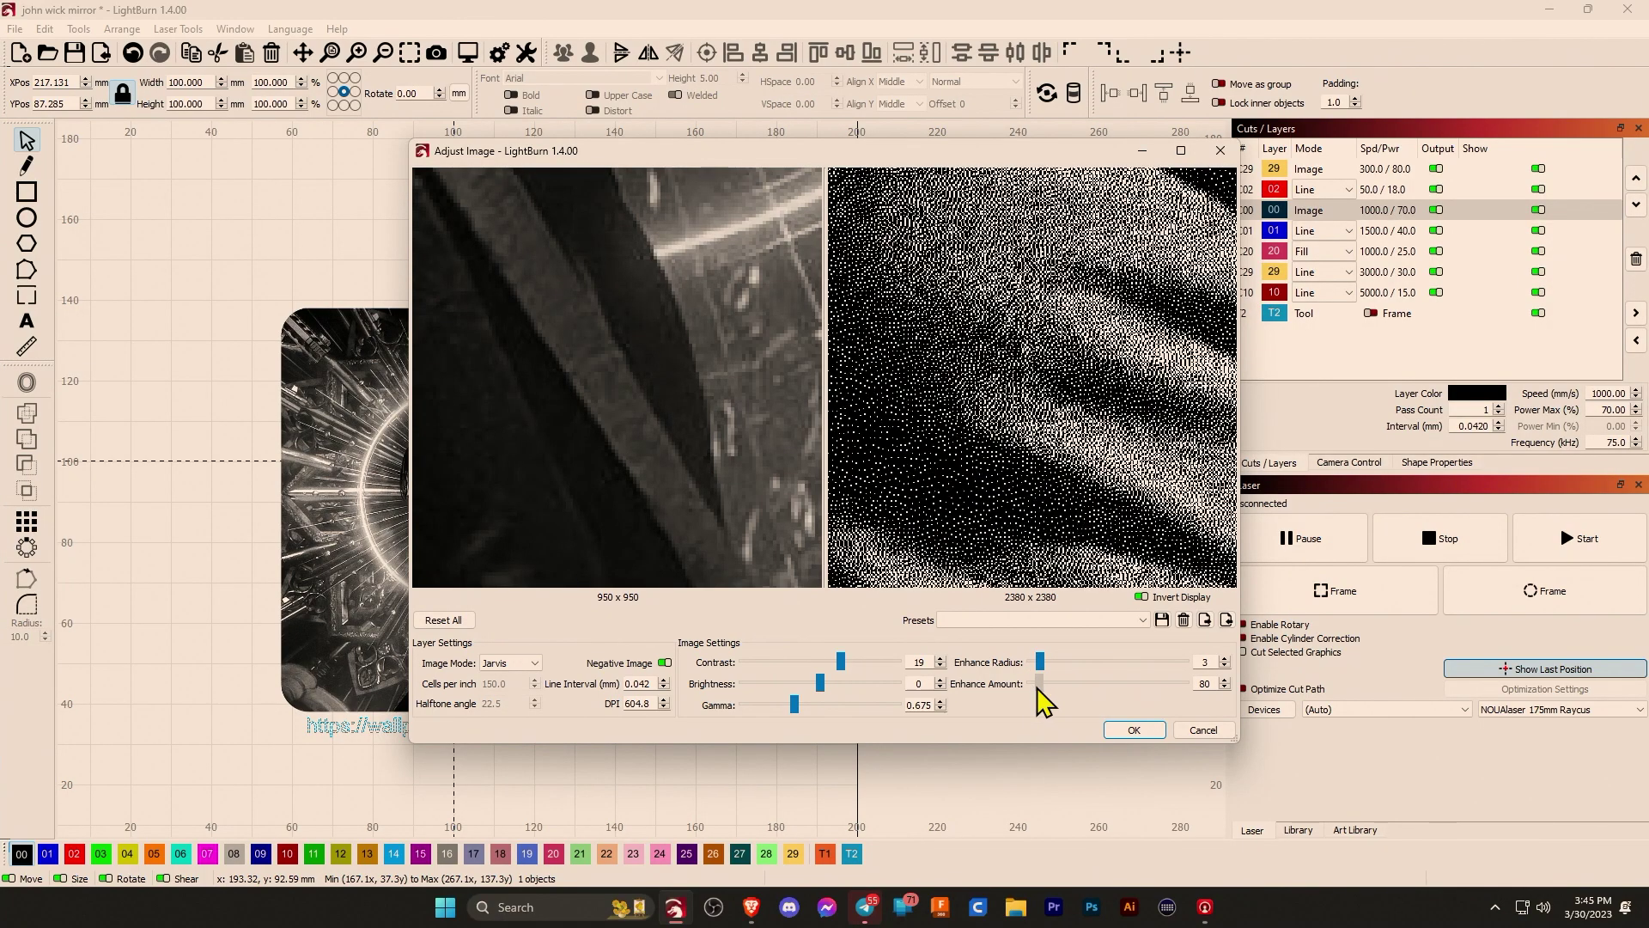
click(1132, 729)
right_click(525, 513)
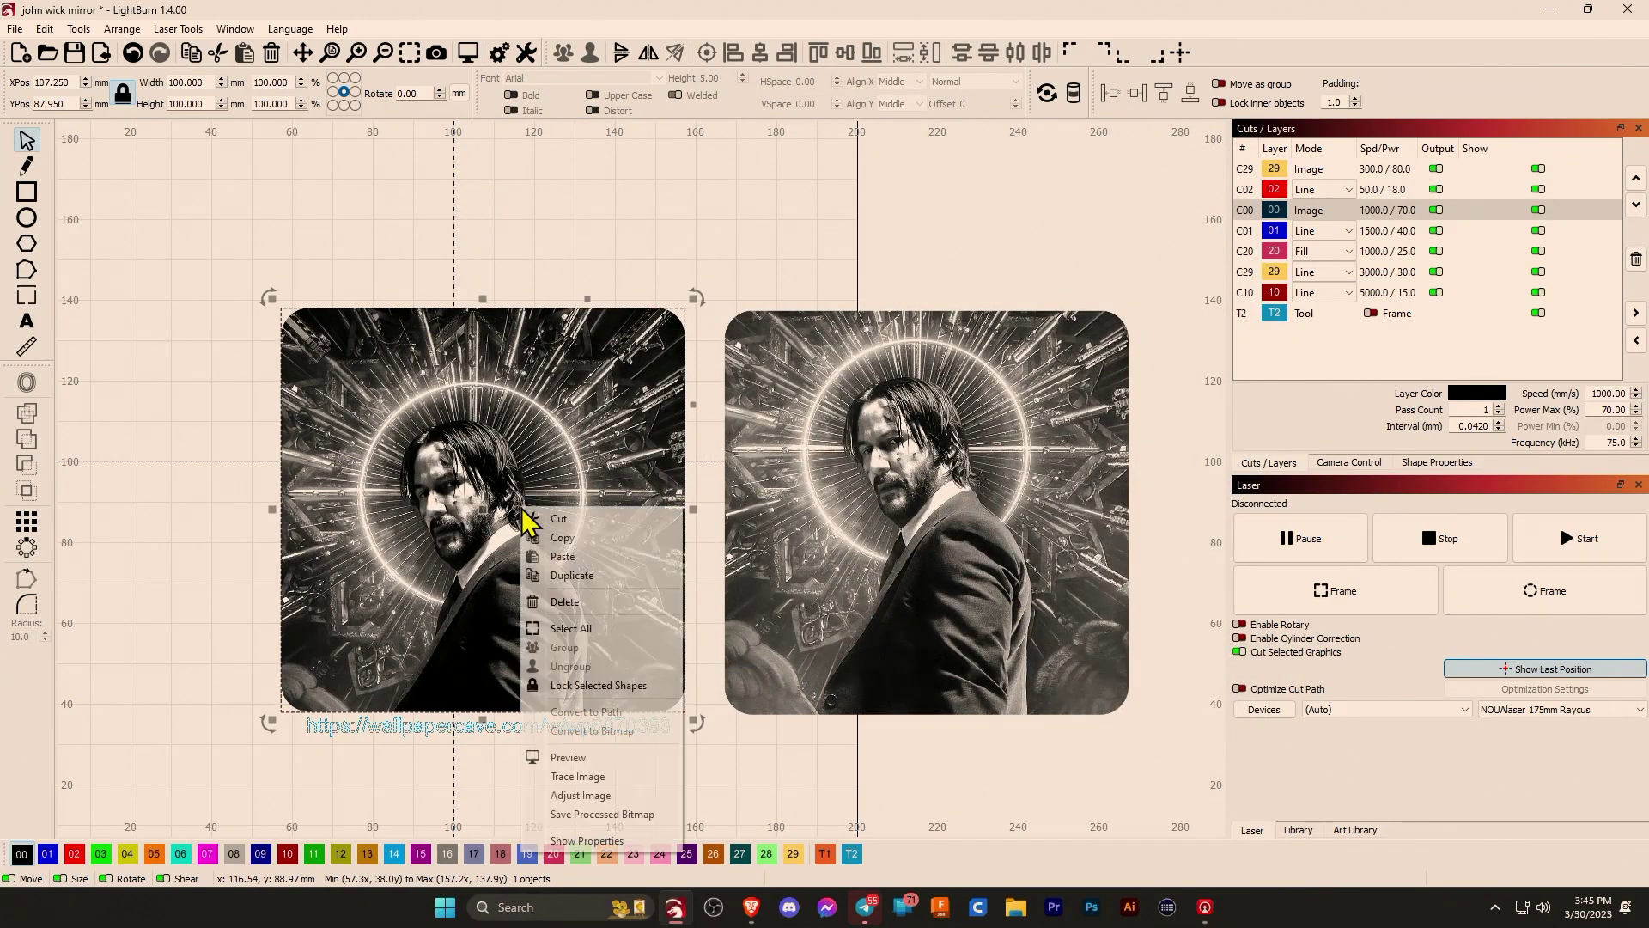
Open the left portrait's Adjust Image settings (contrast 25, brightness -8, gamma 0.775) with Invert Display on.
click(622, 799)
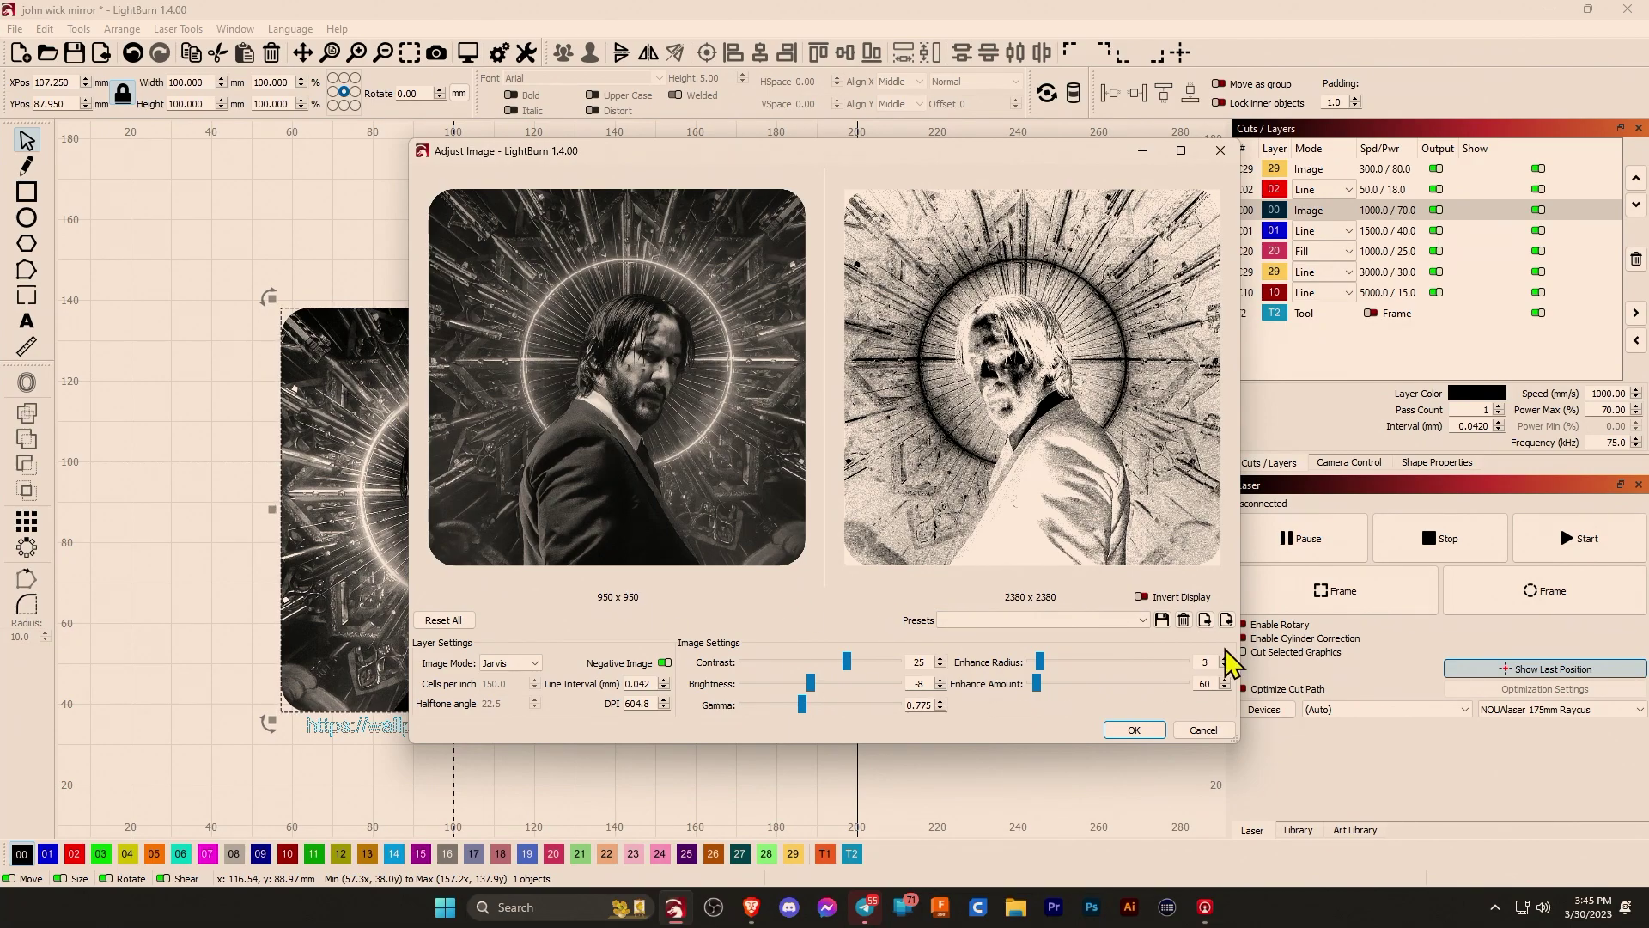
click(1141, 597)
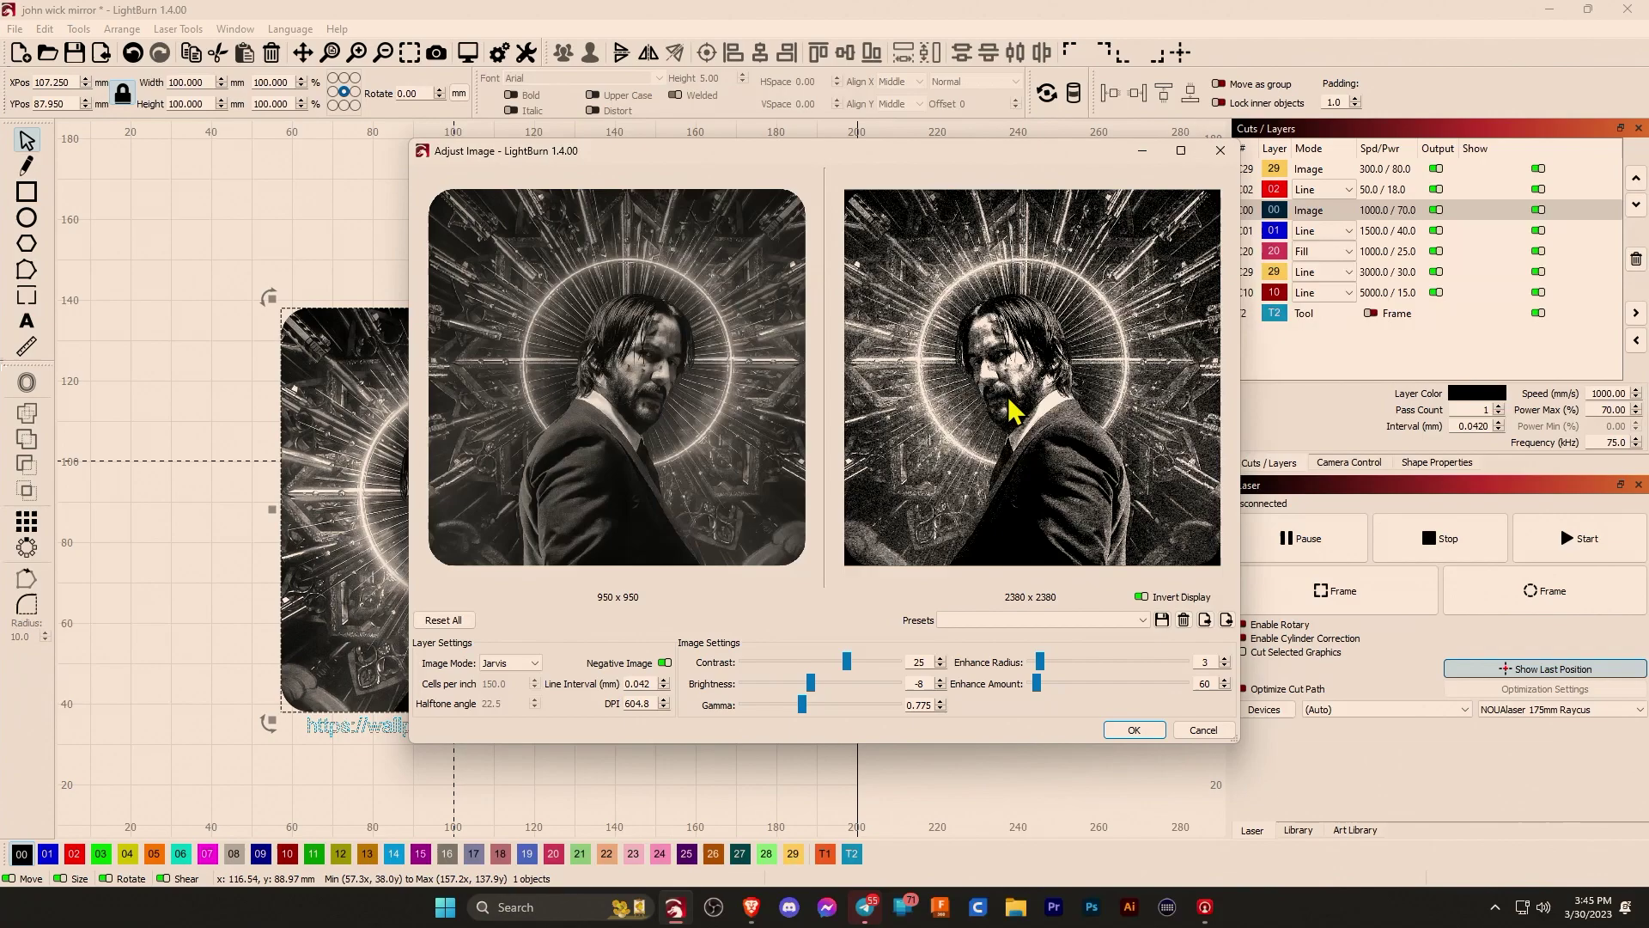
Zoom around the dither previews to inspect detail, then accept the tuned adjustments.
scroll(1093, 371, up, 2)
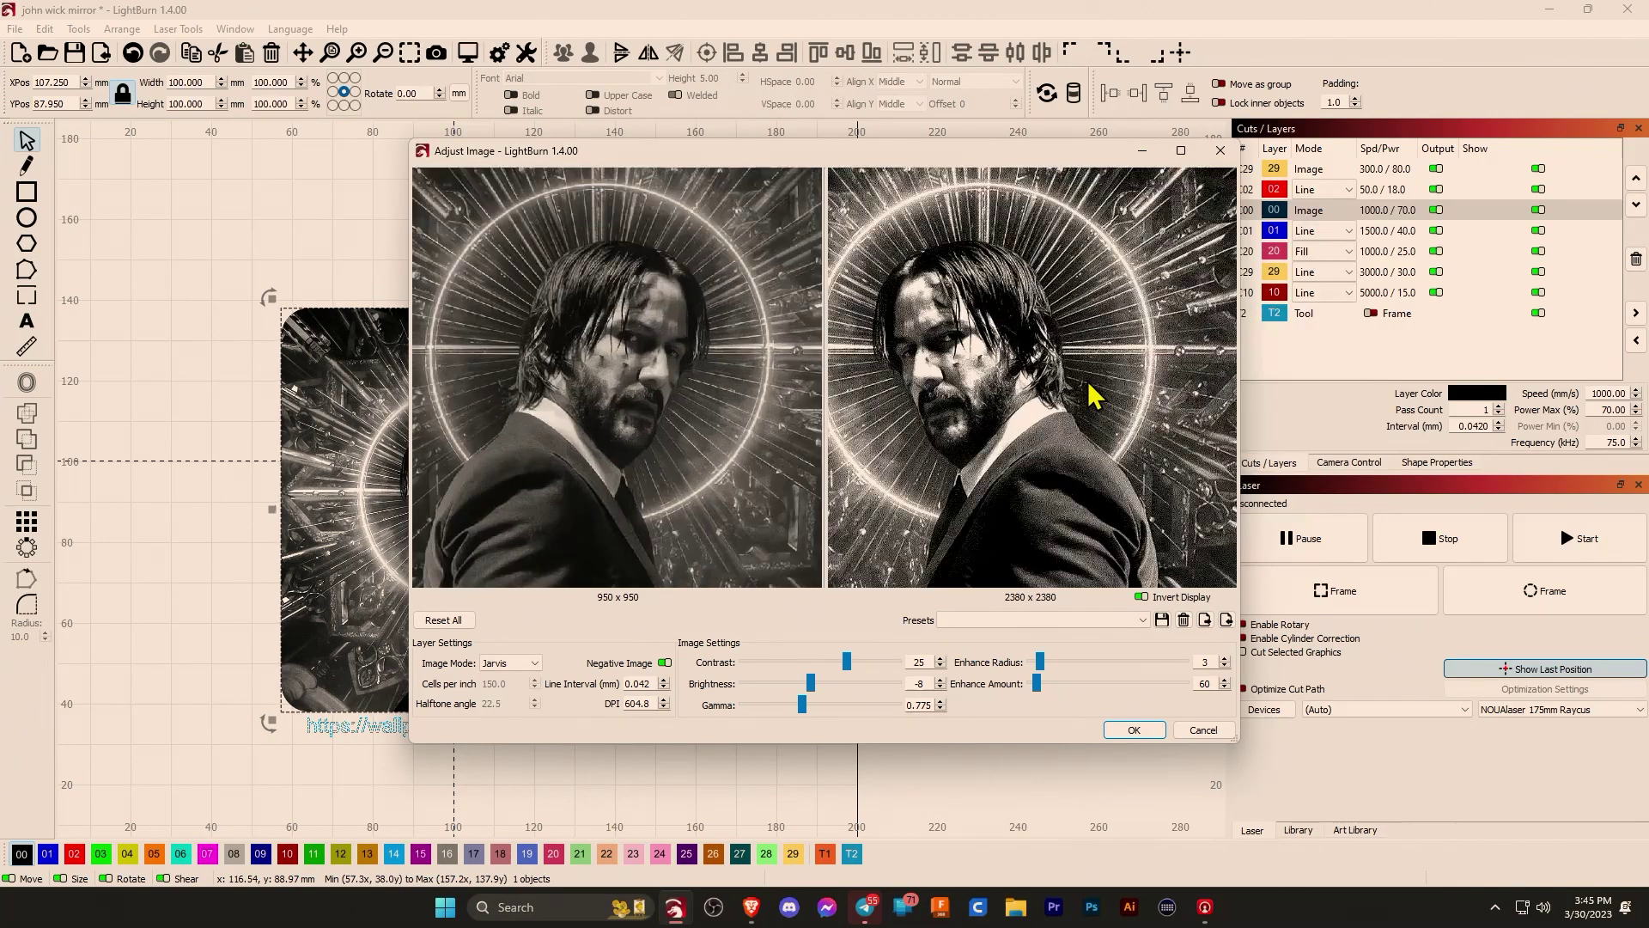
scroll(1056, 410, up, 3)
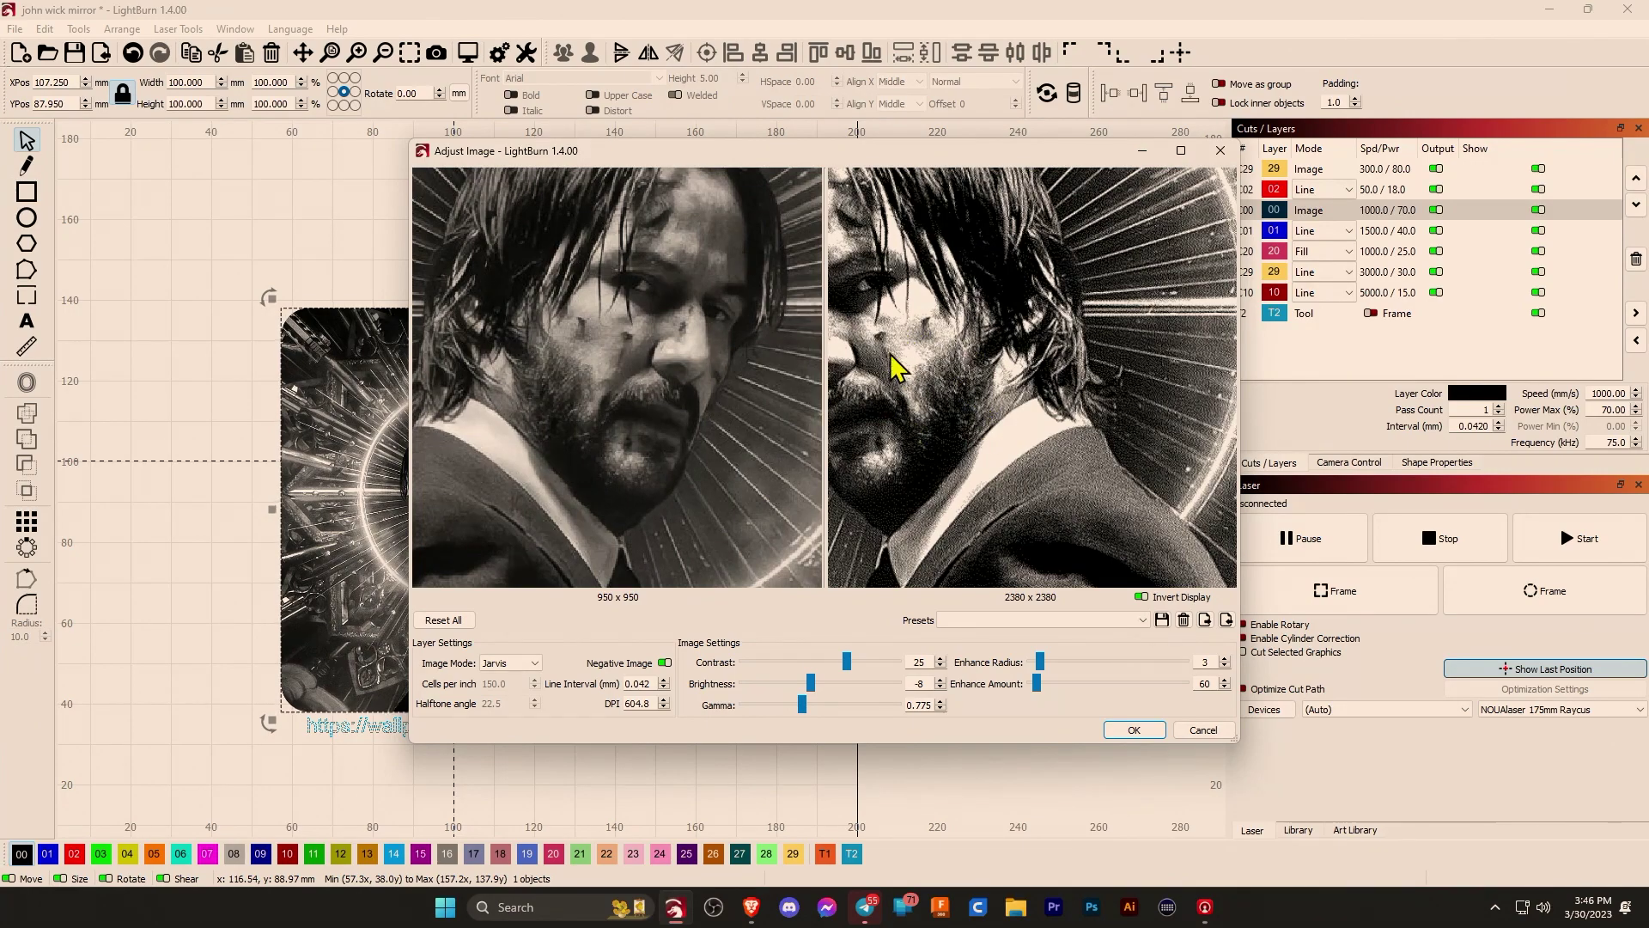
scroll(1075, 382, down, 1)
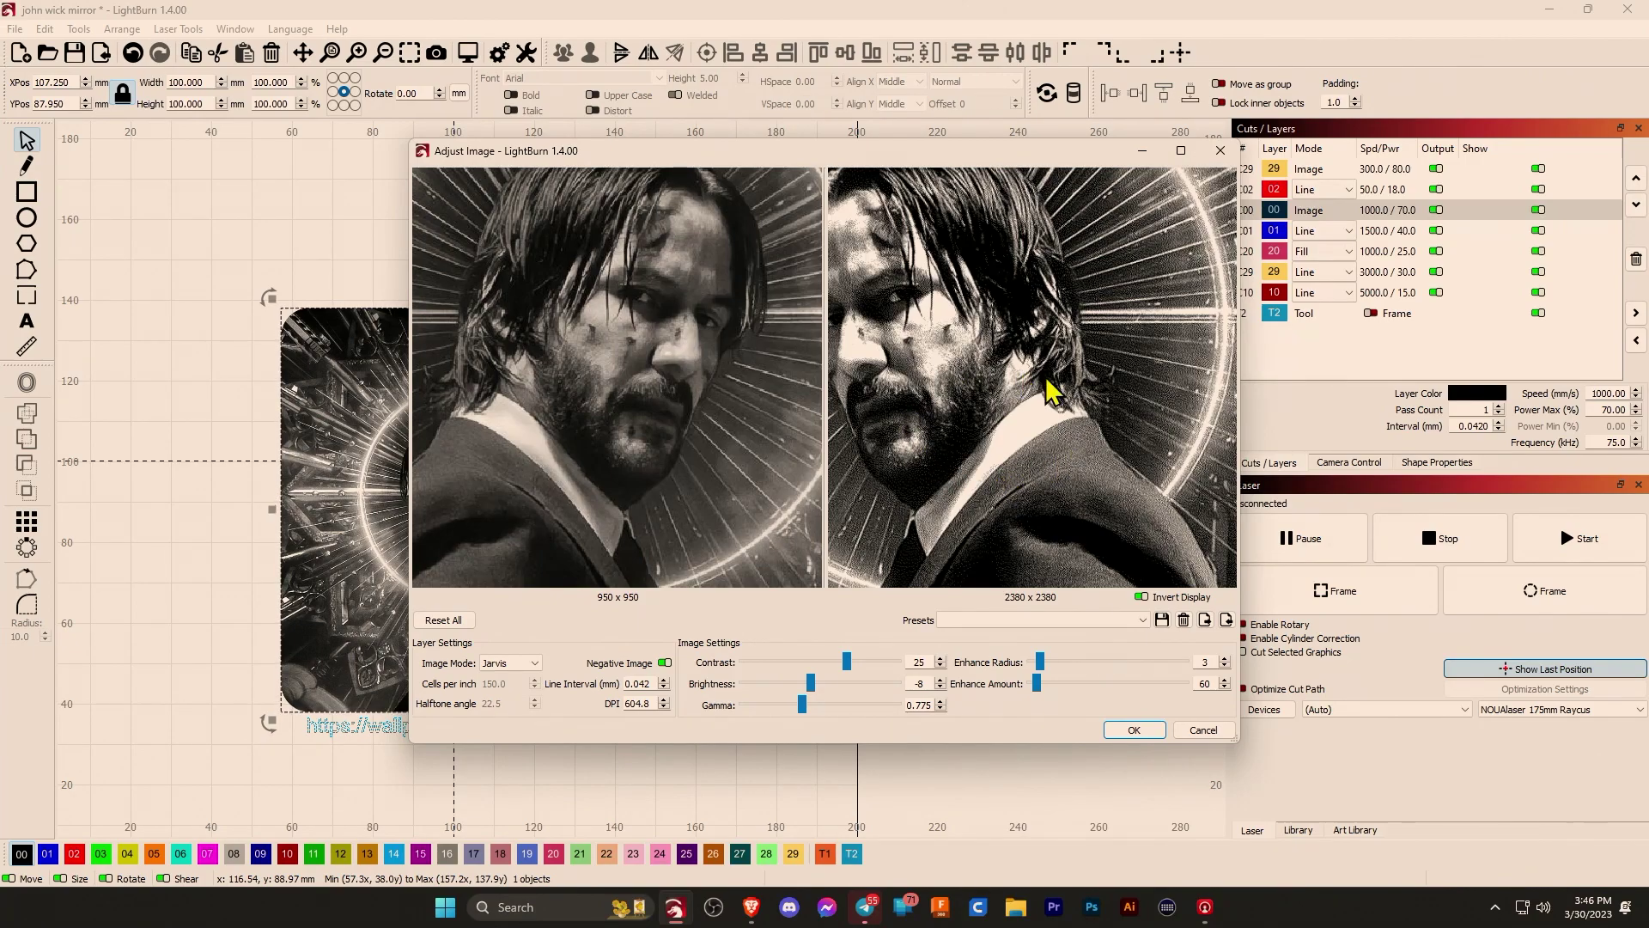
scroll(1041, 378, up, 1)
scroll(1042, 378, up, 3)
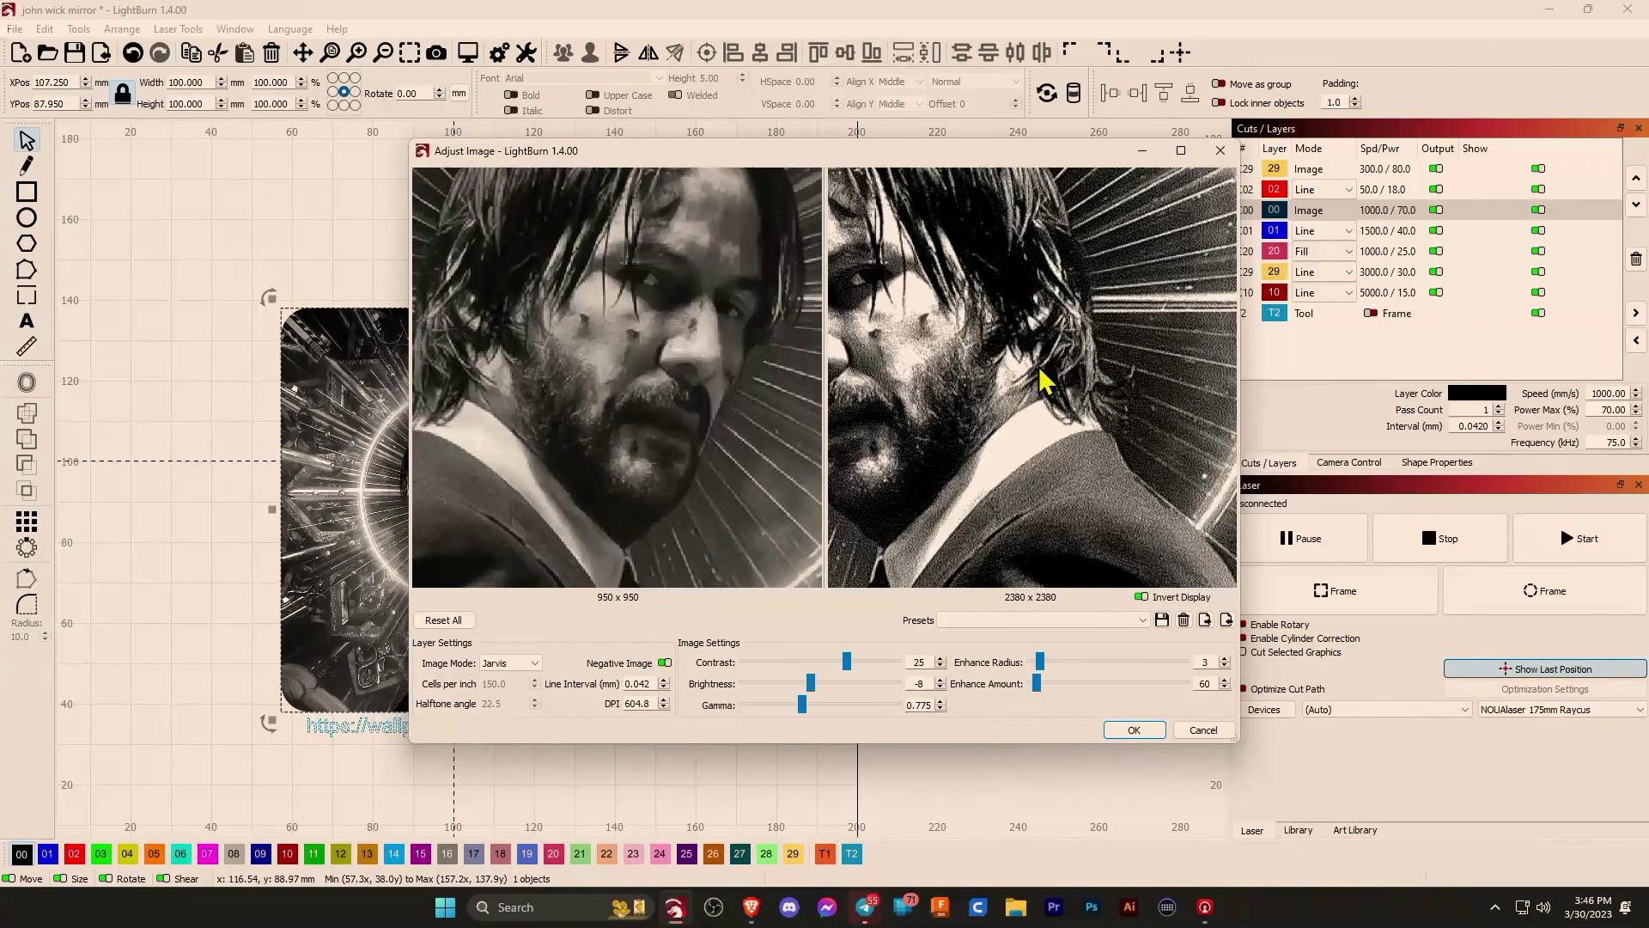
scroll(1044, 376, down, 5)
scroll(1045, 376, up, 6)
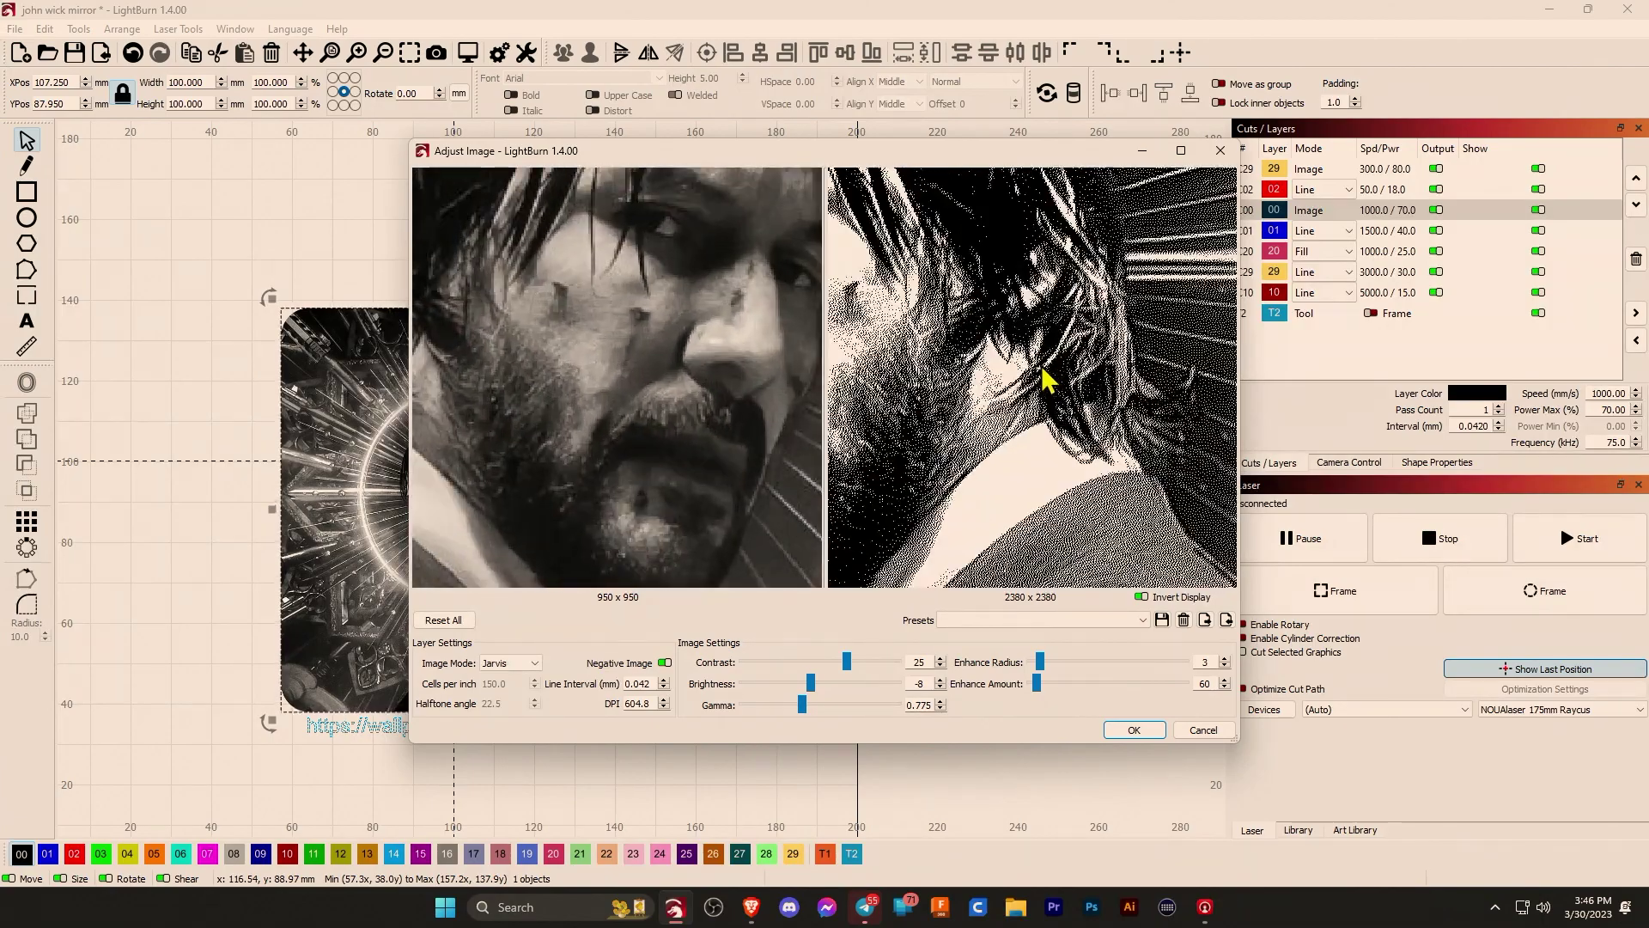
scroll(1052, 378, down, 6)
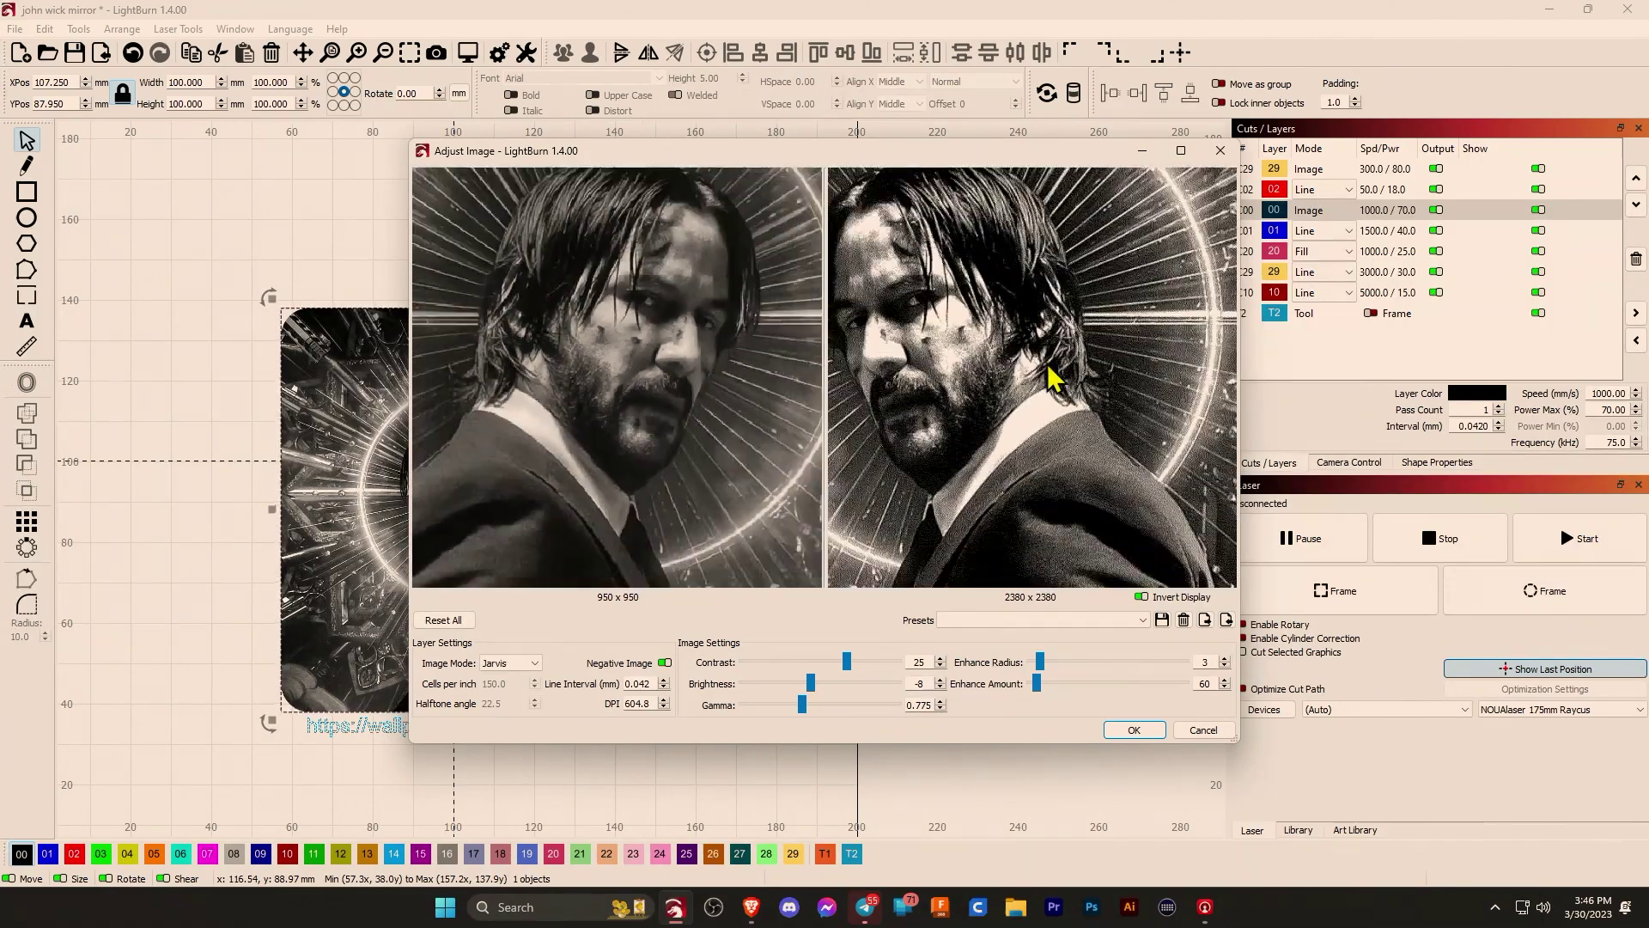
scroll(1005, 268, up, 6)
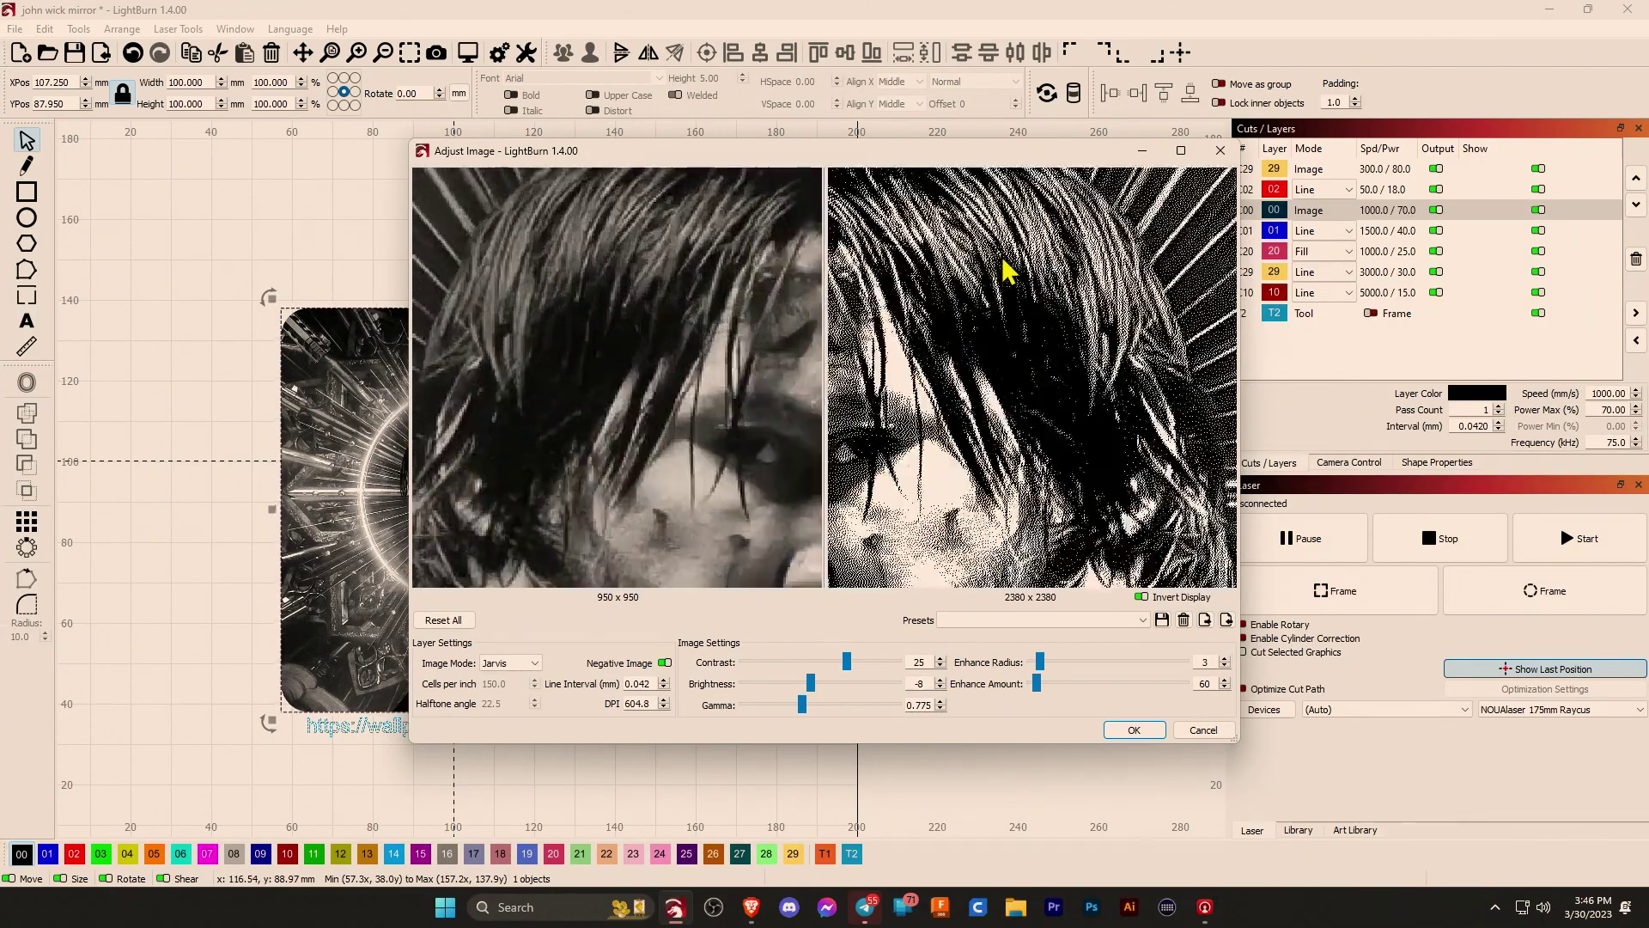
scroll(1005, 267, down, 6)
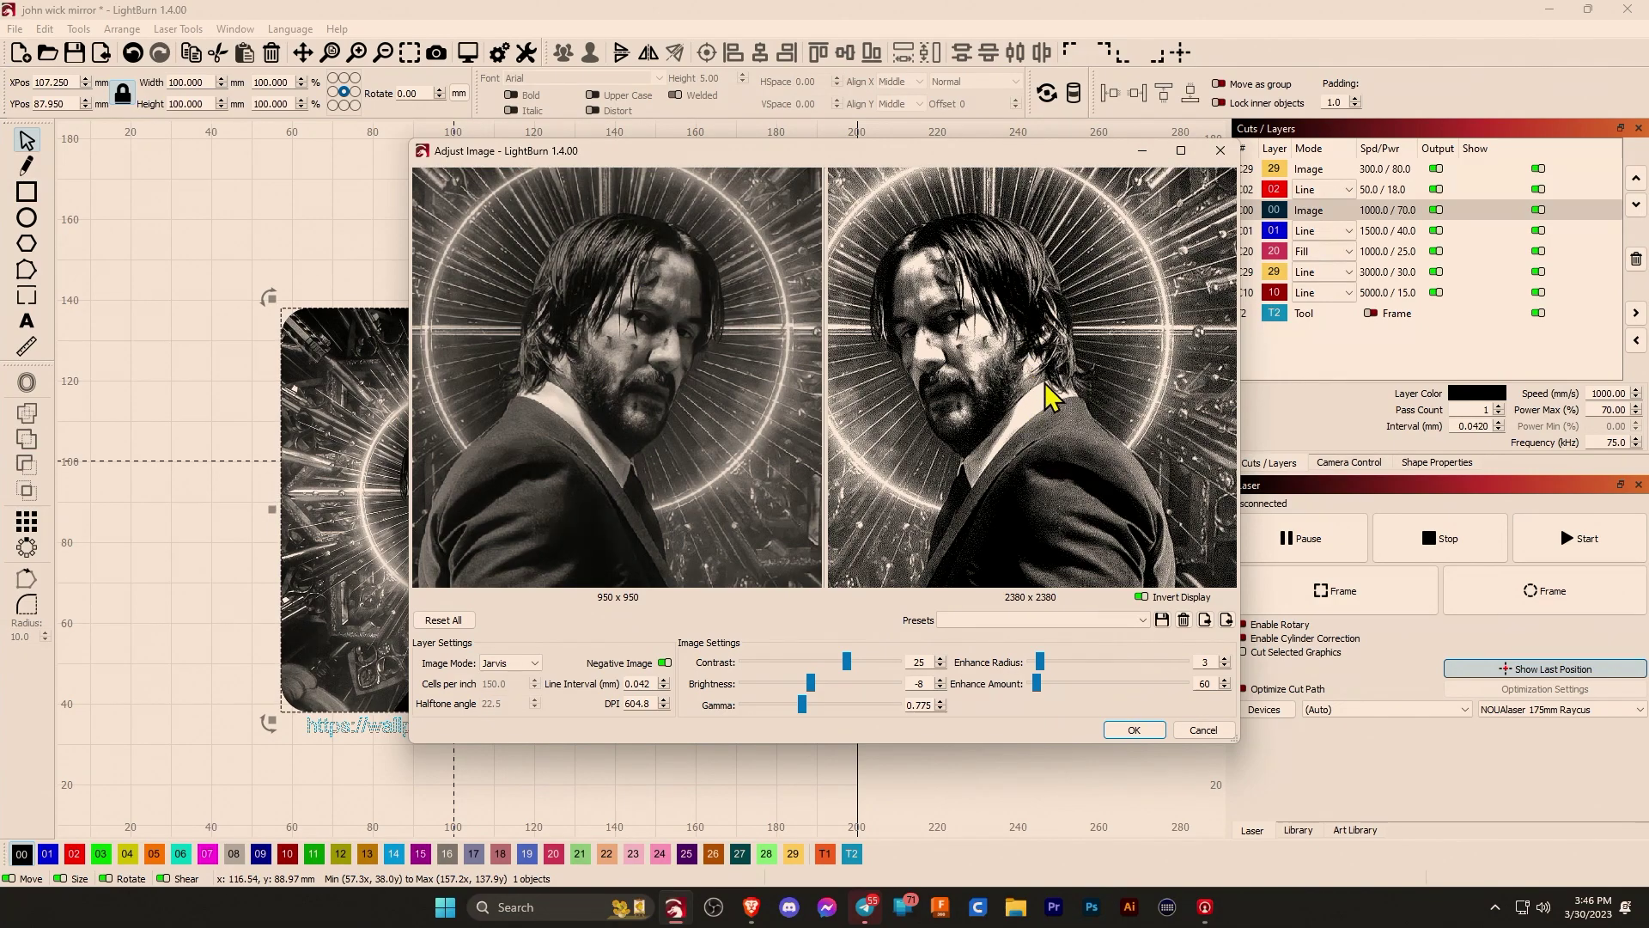
scroll(1044, 383, up, 2)
scroll(1044, 383, down, 2)
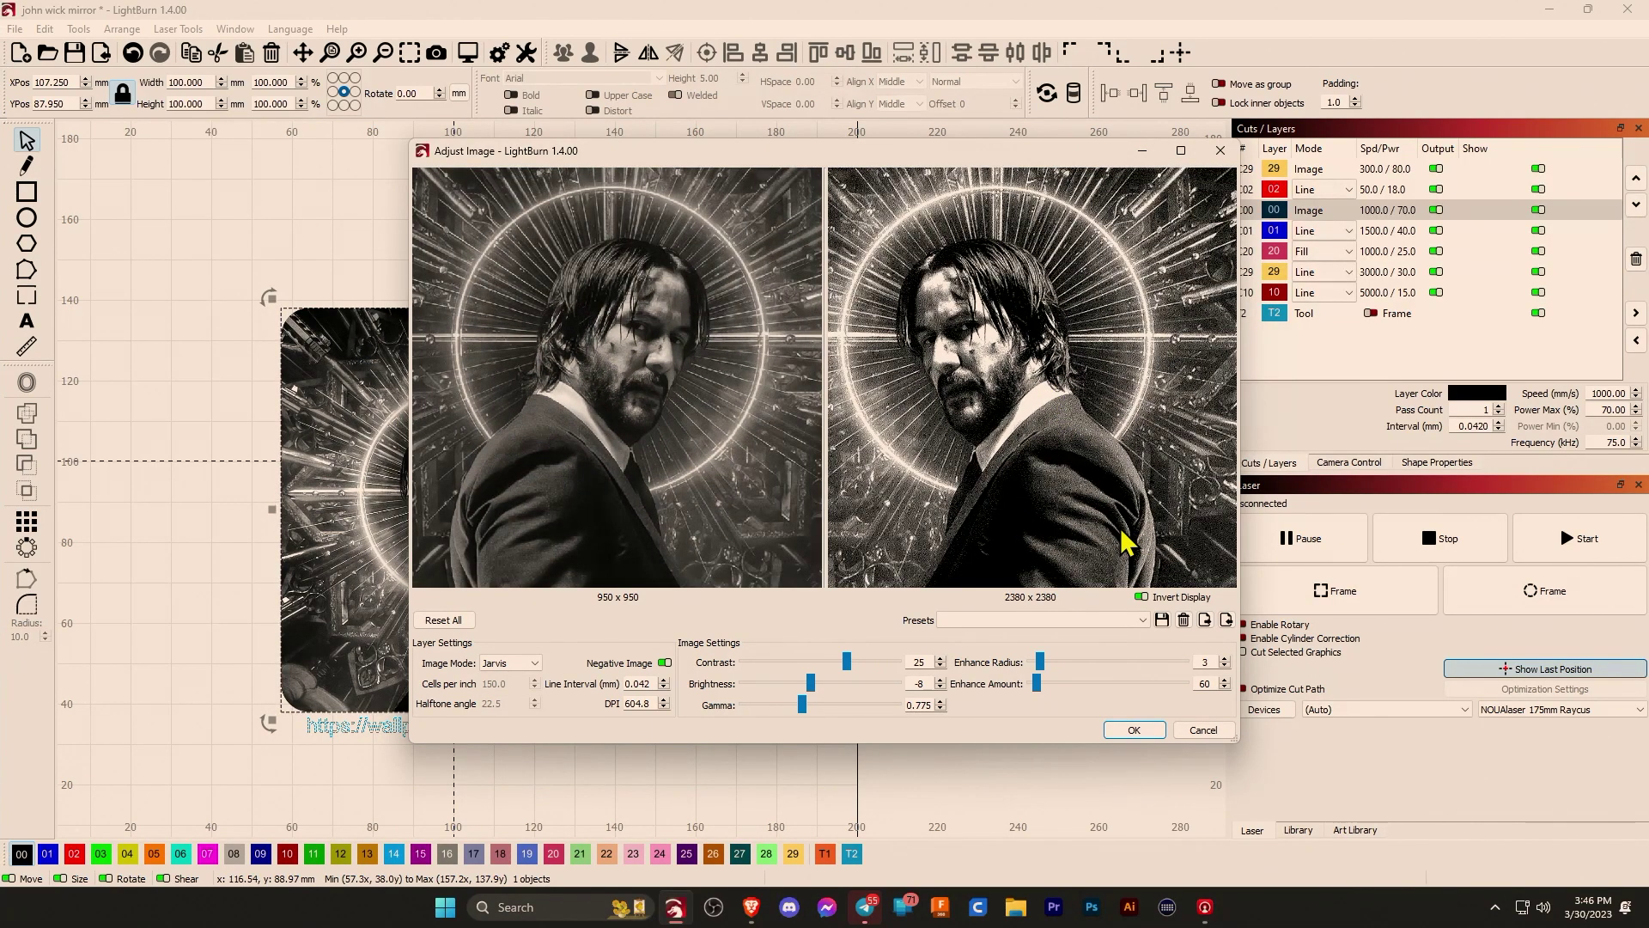
key(Return)
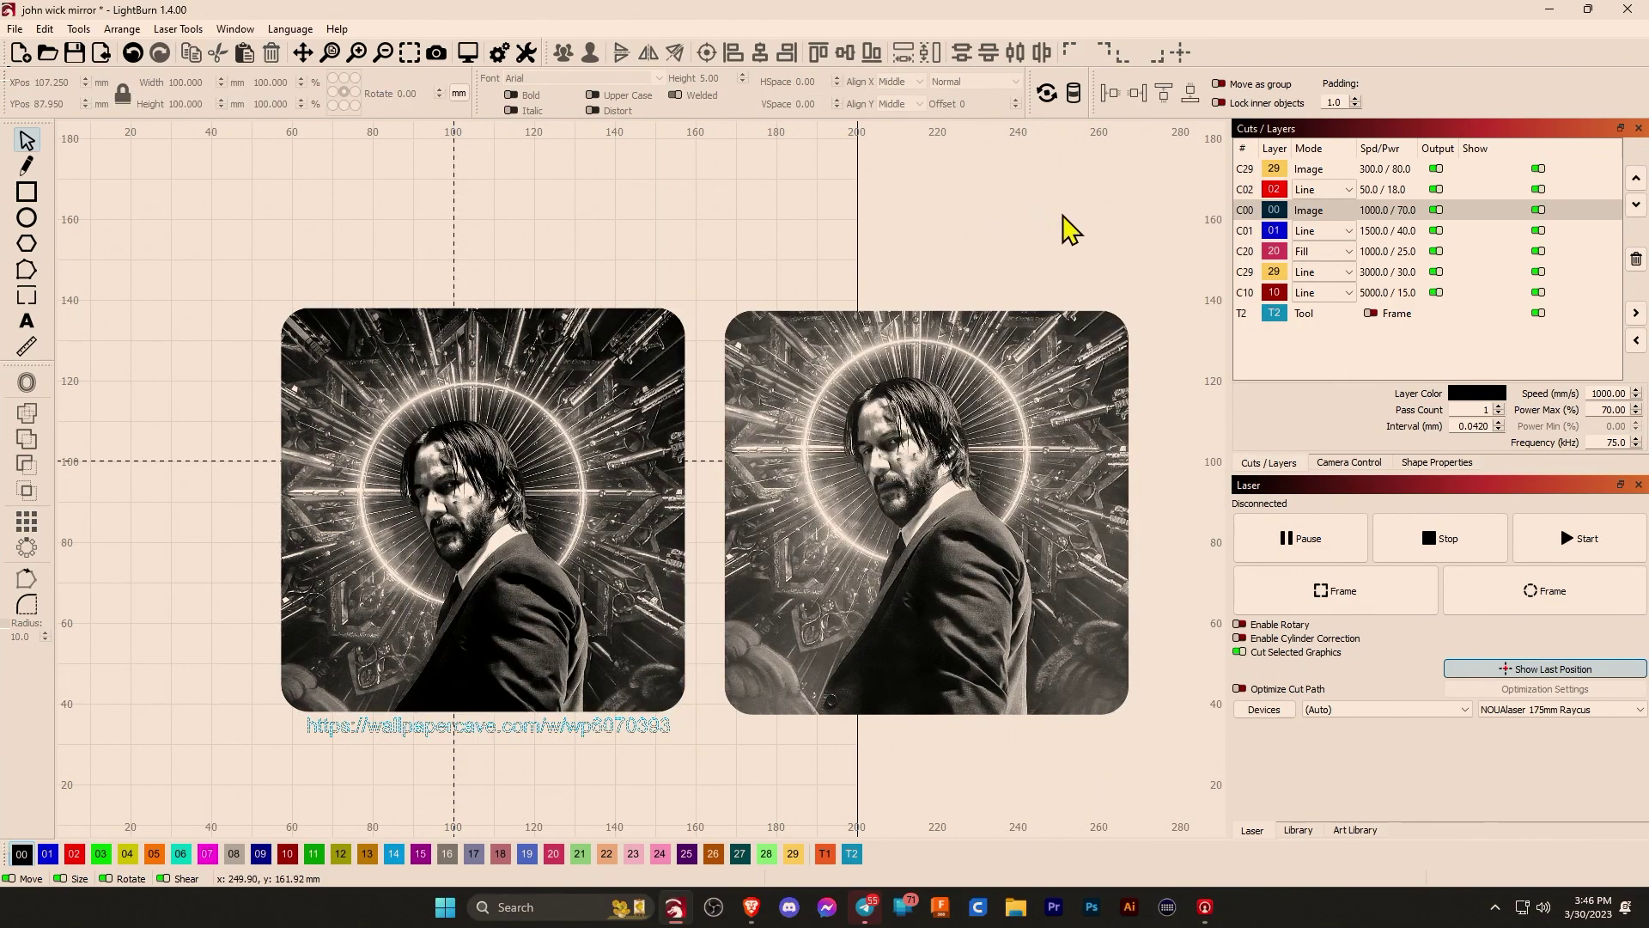
click(1377, 214)
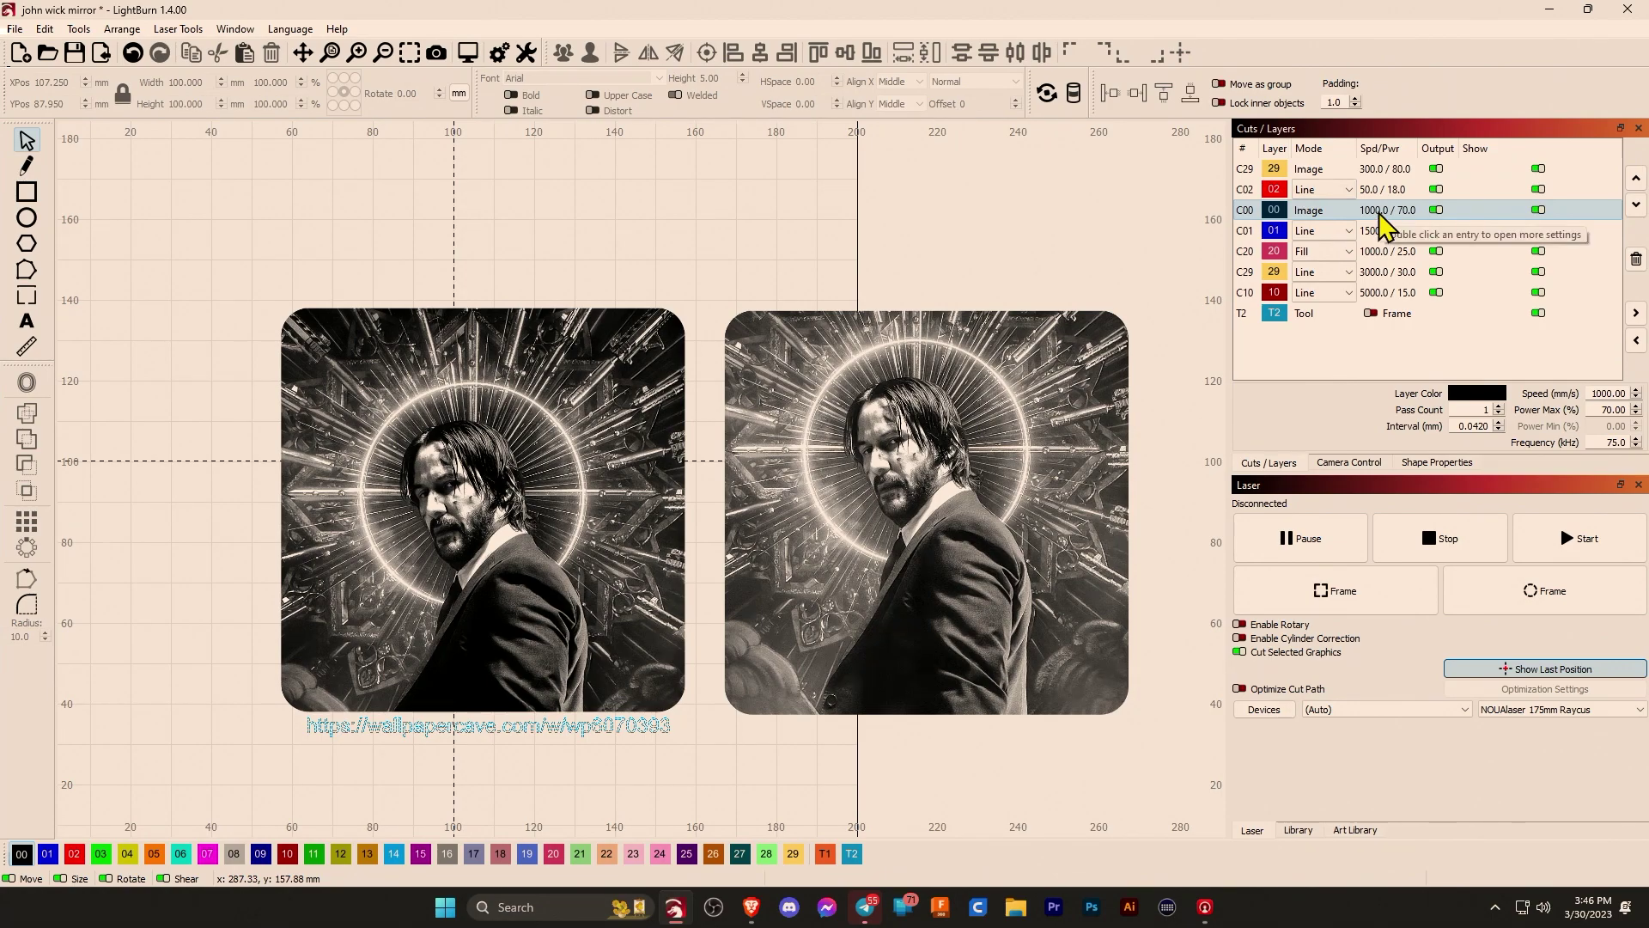
double_click(1381, 216)
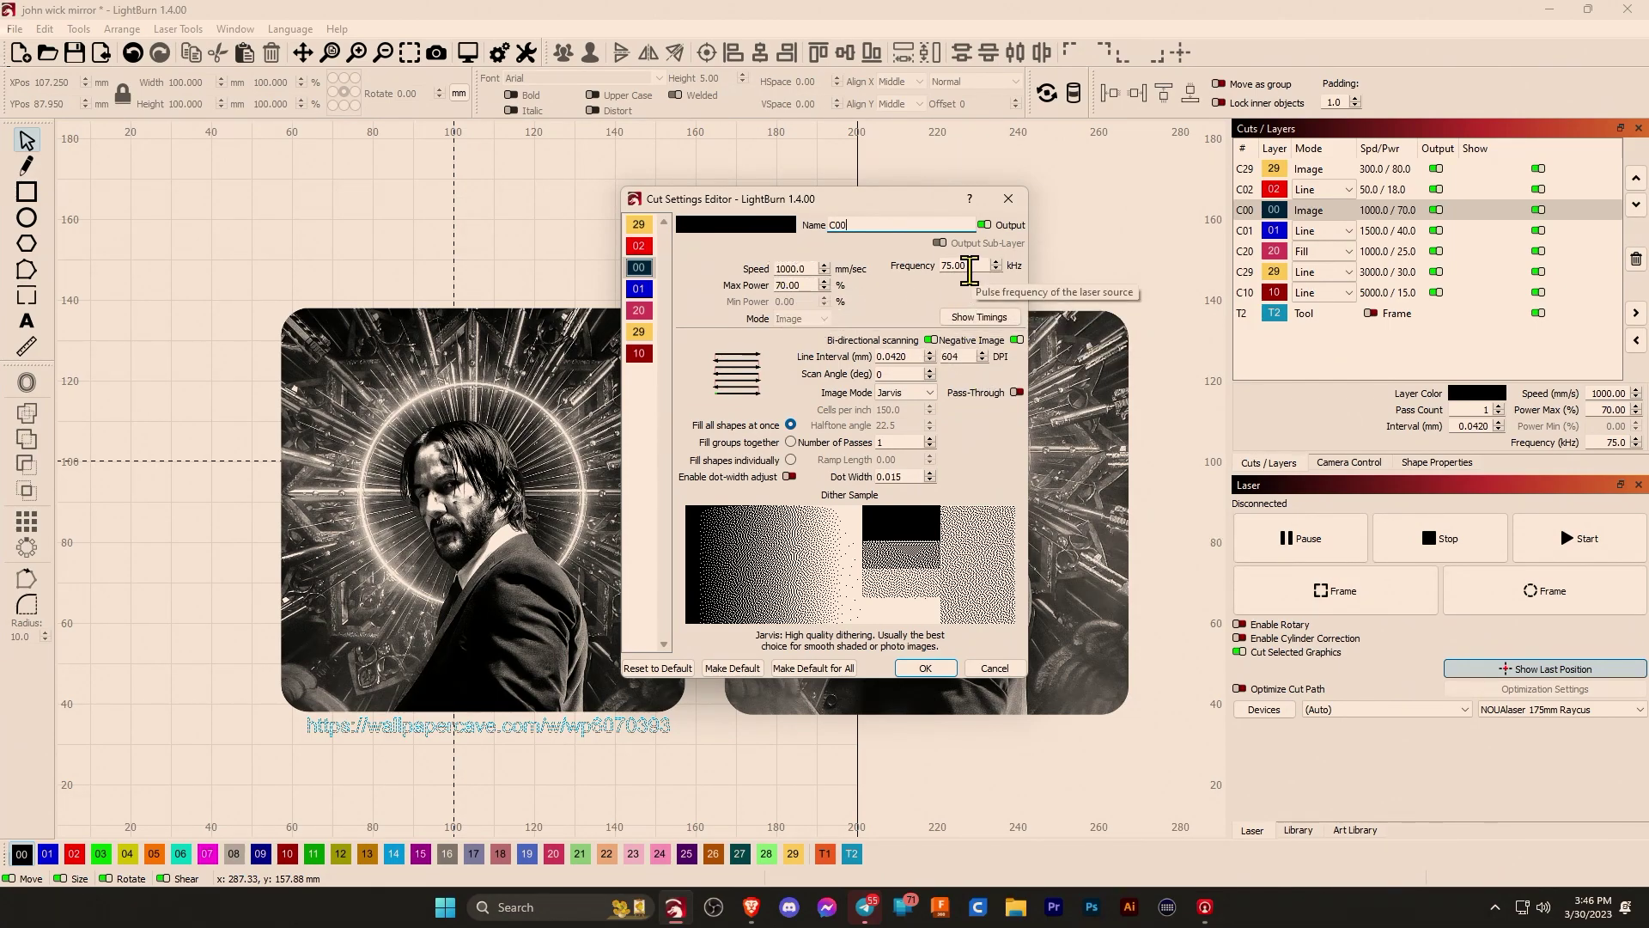
click(925, 669)
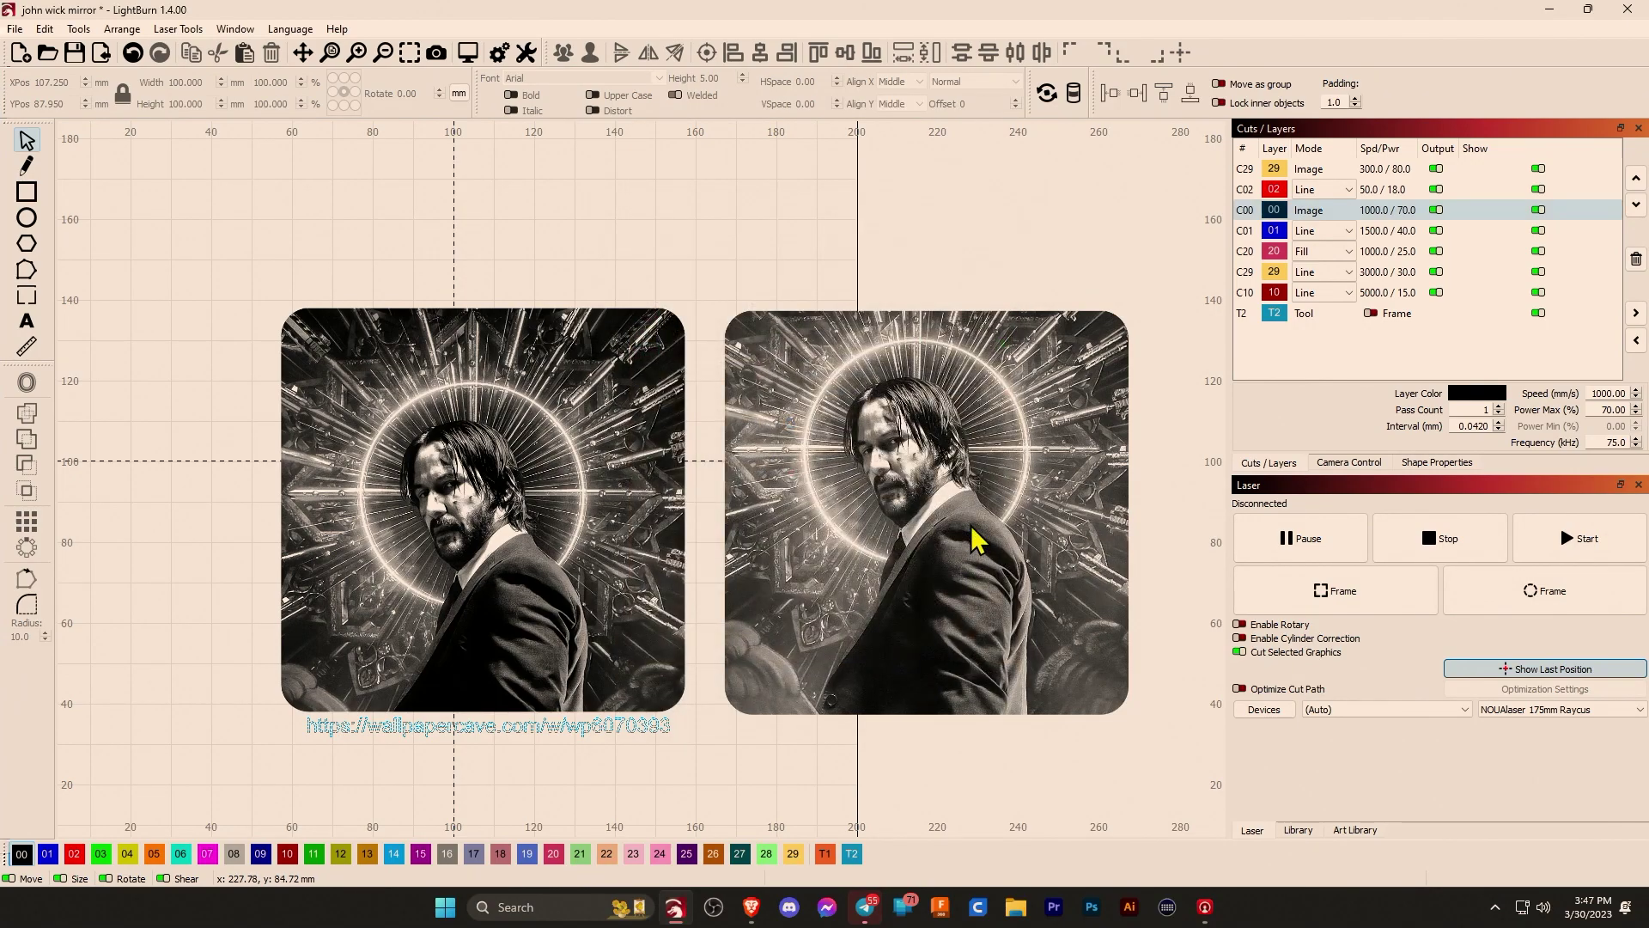
Select the left rounded John Wick portrait on the canvas.
click(619, 534)
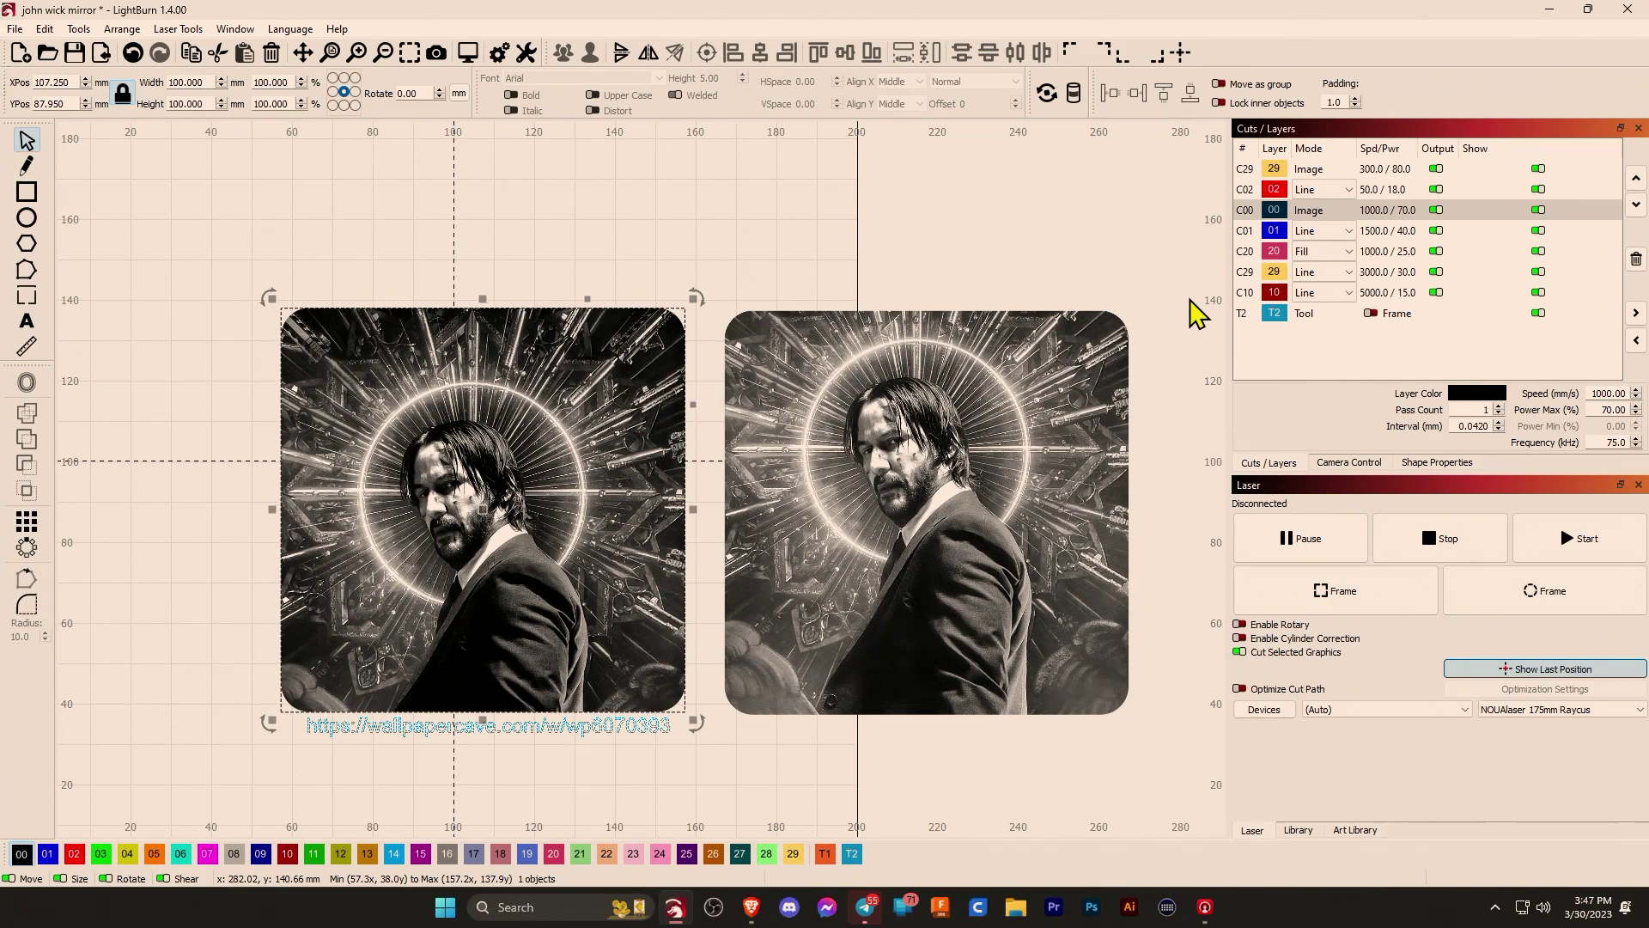